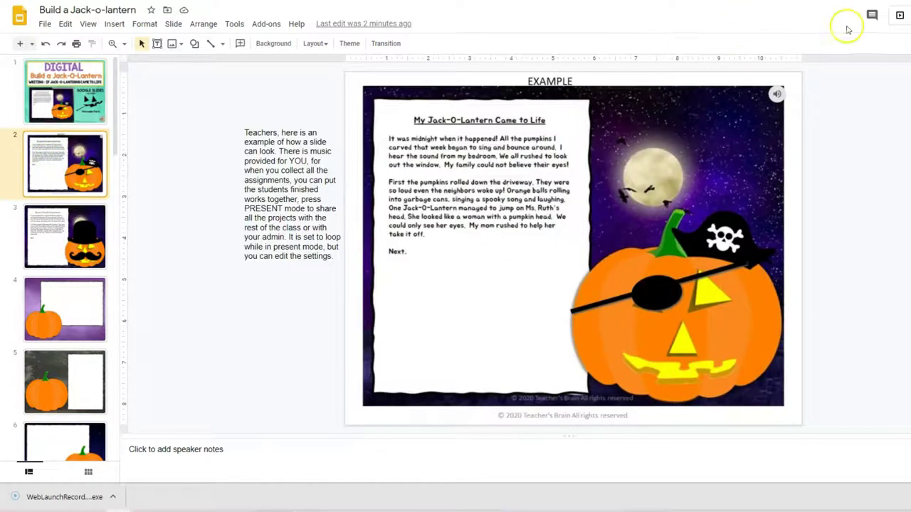
Preview the deck in Present mode, advancing through the top-hat, background, bat and police-hat pumpkin slides.
click(900, 15)
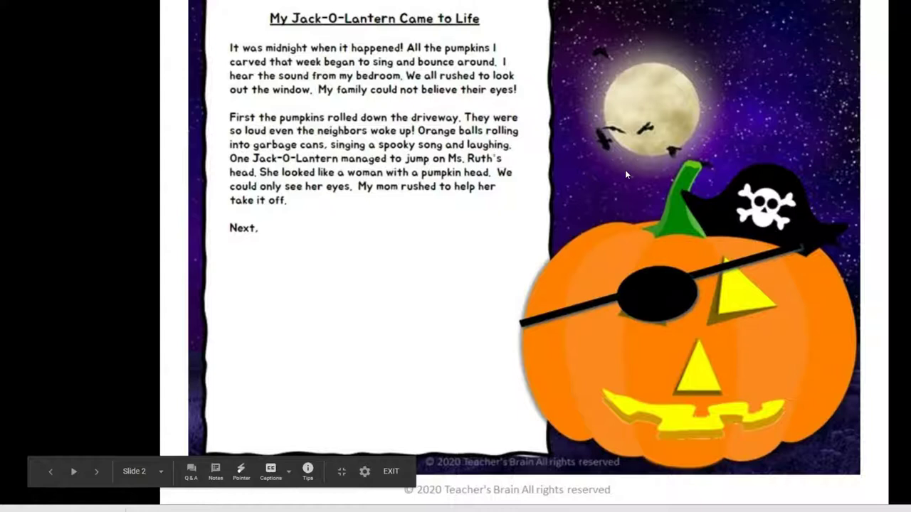
click(626, 173)
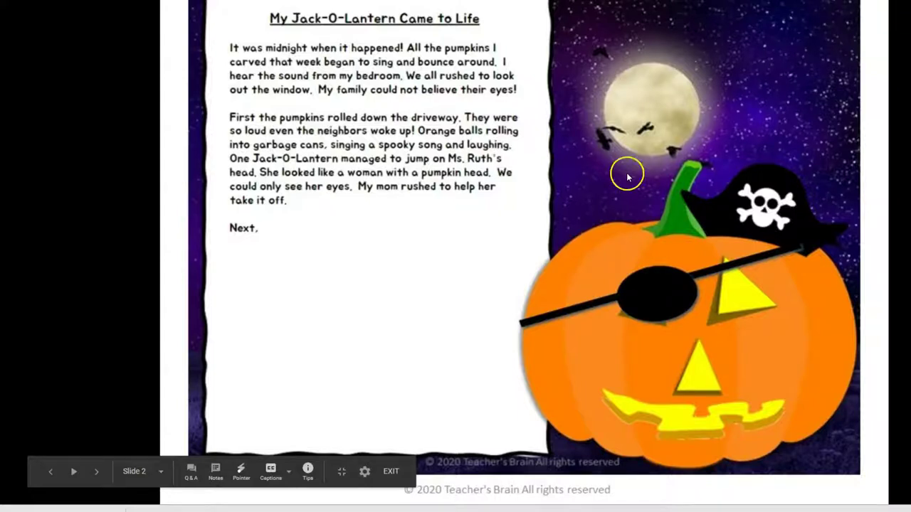
click(560, 424)
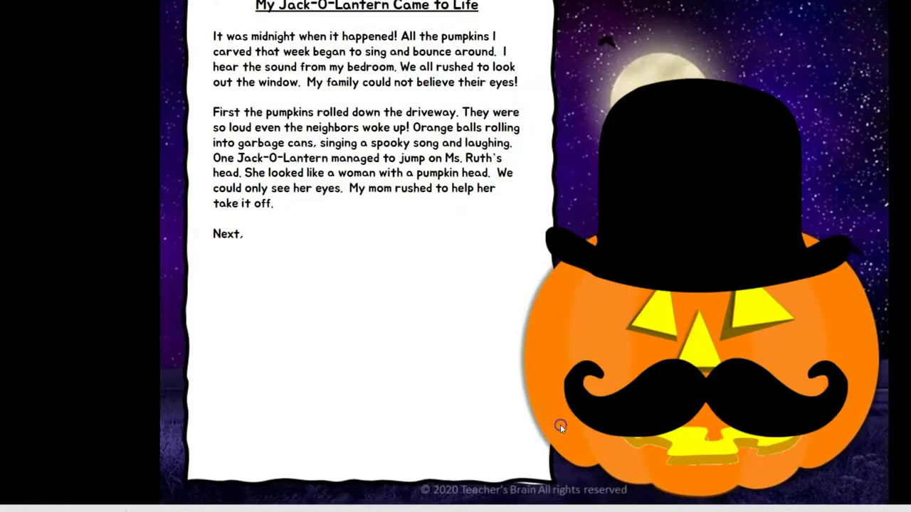
click(547, 420)
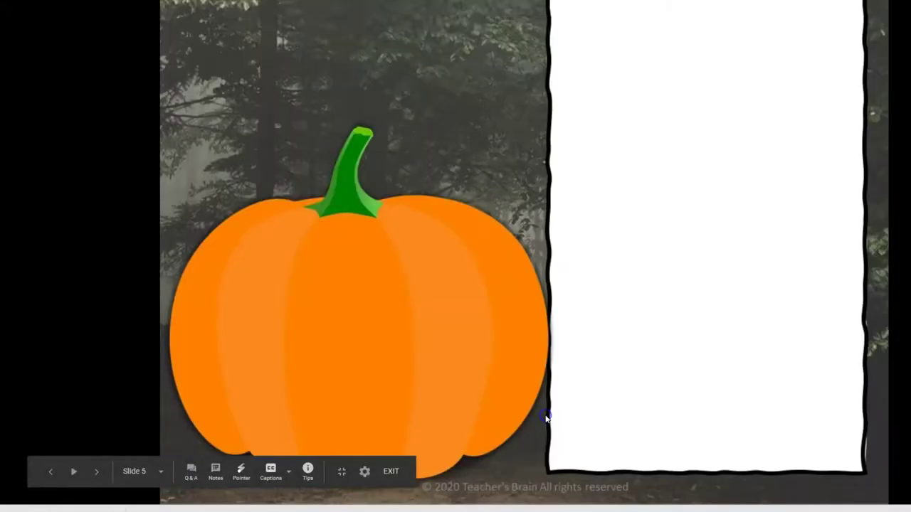
click(546, 418)
click(545, 417)
click(546, 418)
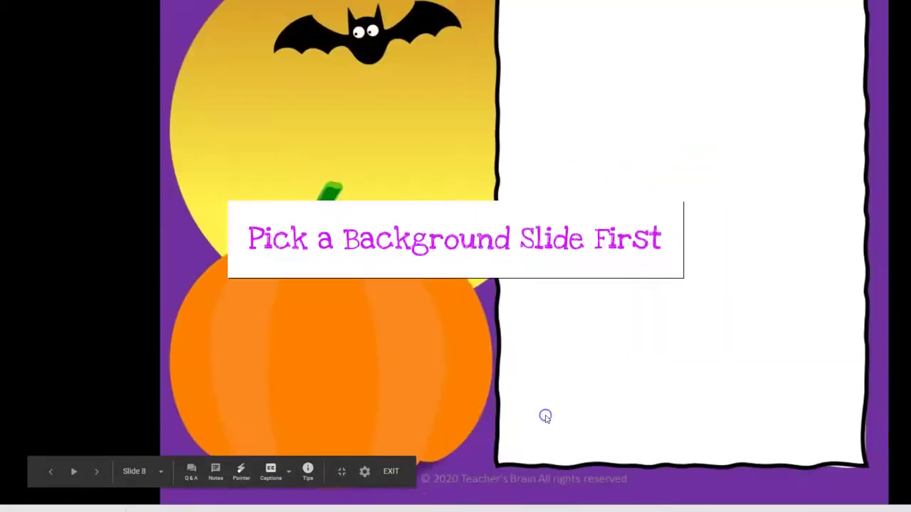
click(545, 417)
click(545, 417)
click(545, 417)
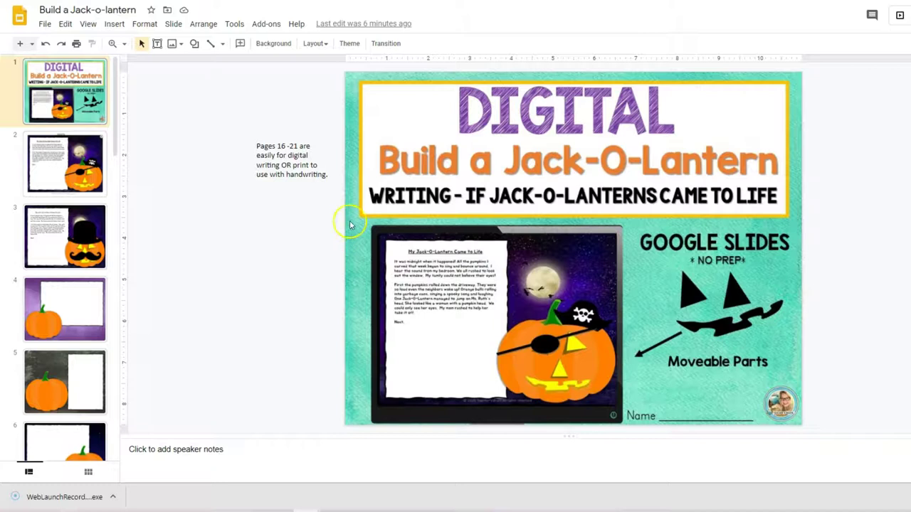
Browse the EXAMPLE slide and slides 3–5, then step down through the haunted house and bat backgrounds.
click(52, 170)
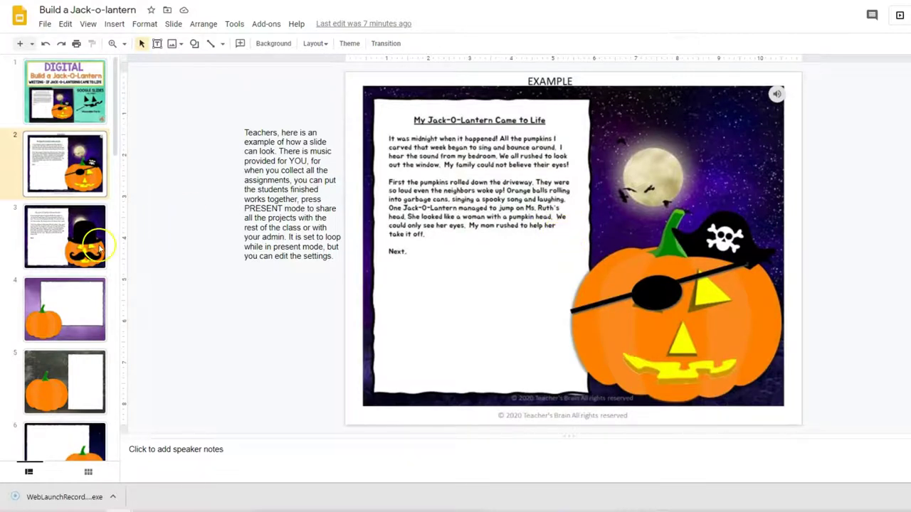
click(67, 263)
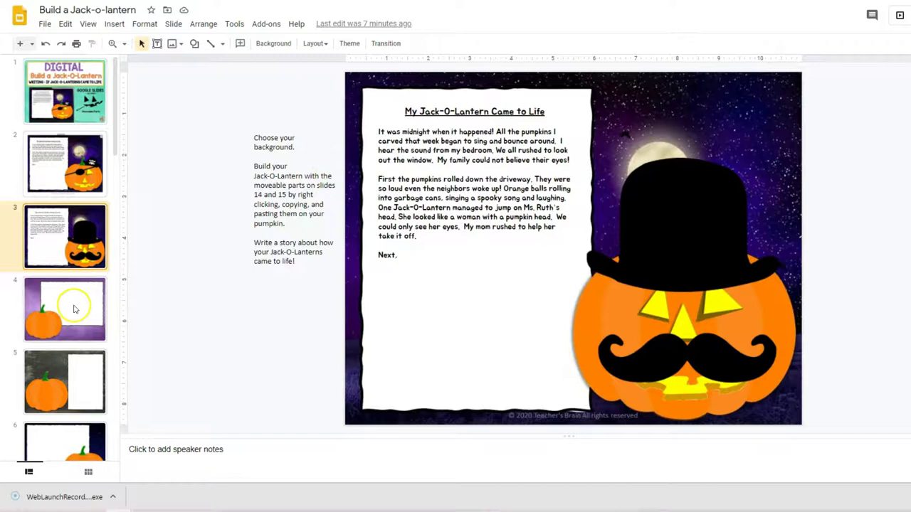
click(74, 307)
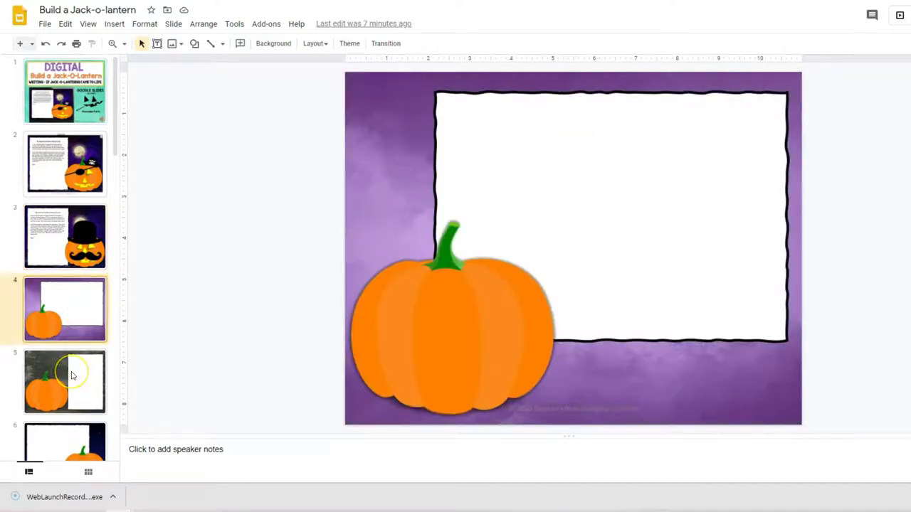
click(71, 375)
key(Down)
key(Down)
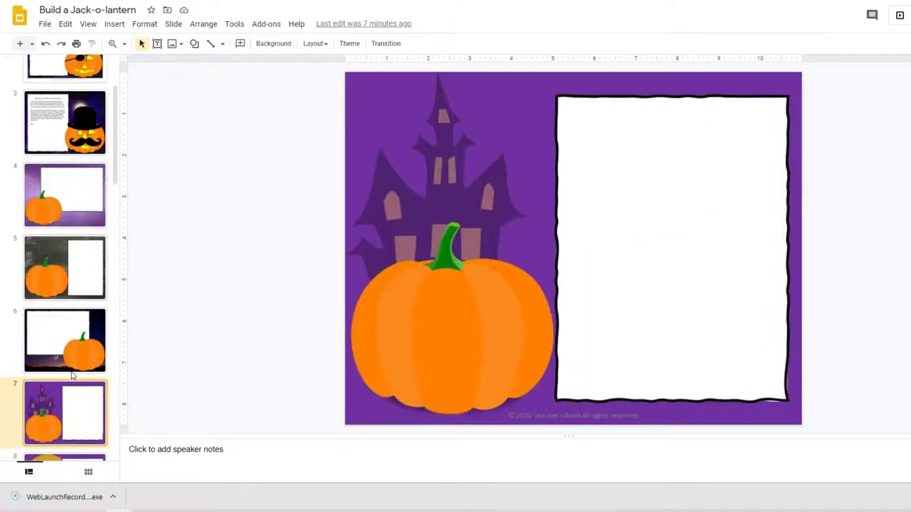
key(Down)
key(Down)
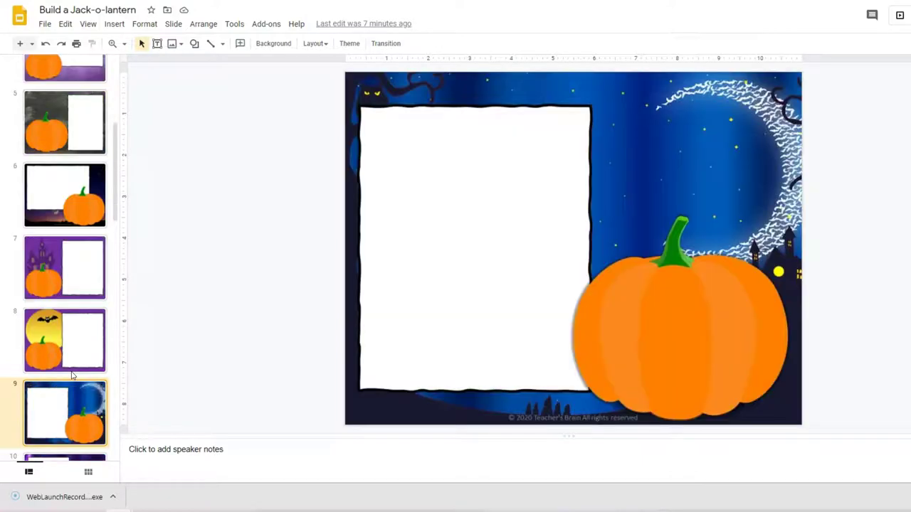
key(Down)
key(Down)
key(Down)
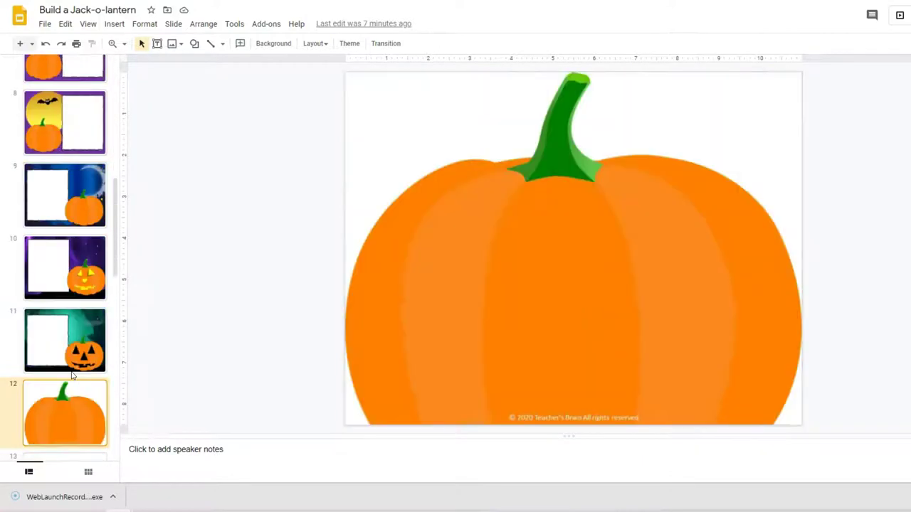
key(Down)
key(Down)
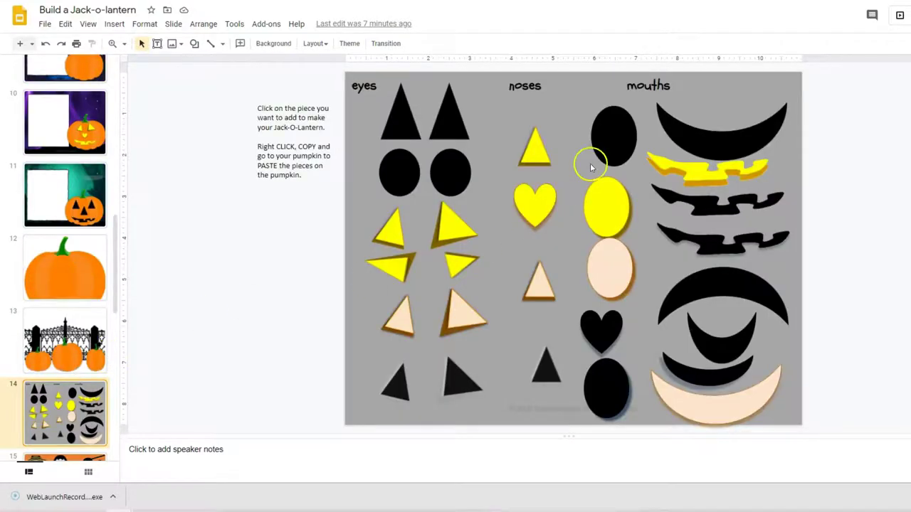
Copy the yellow zigzag mouth from the slide 14 pieces sheet.
click(433, 122)
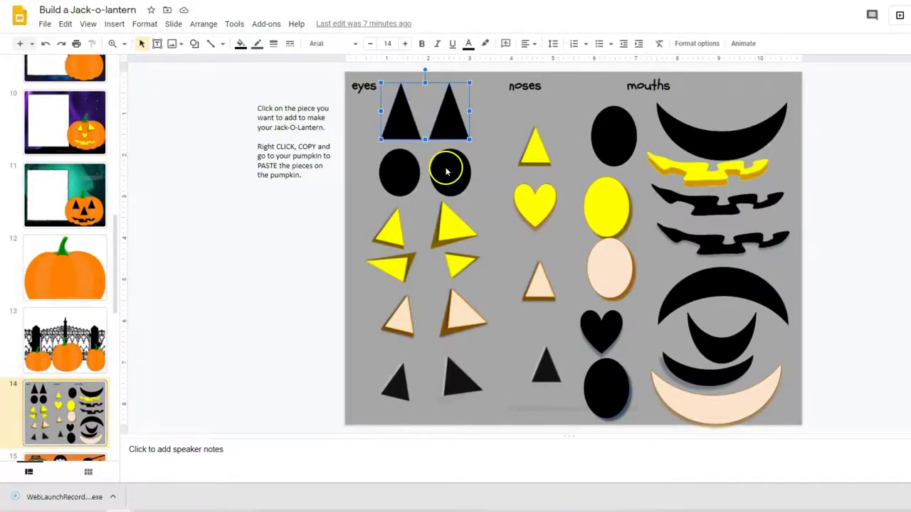
click(538, 145)
click(605, 133)
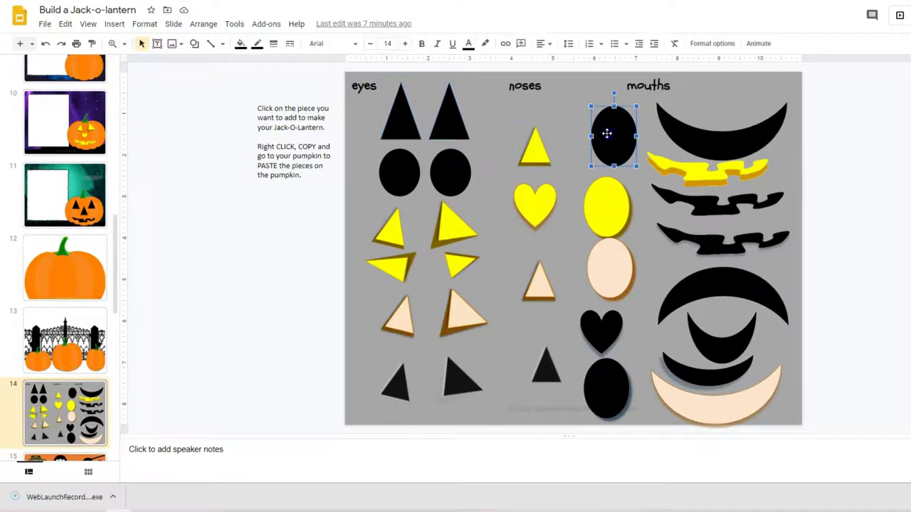
click(727, 177)
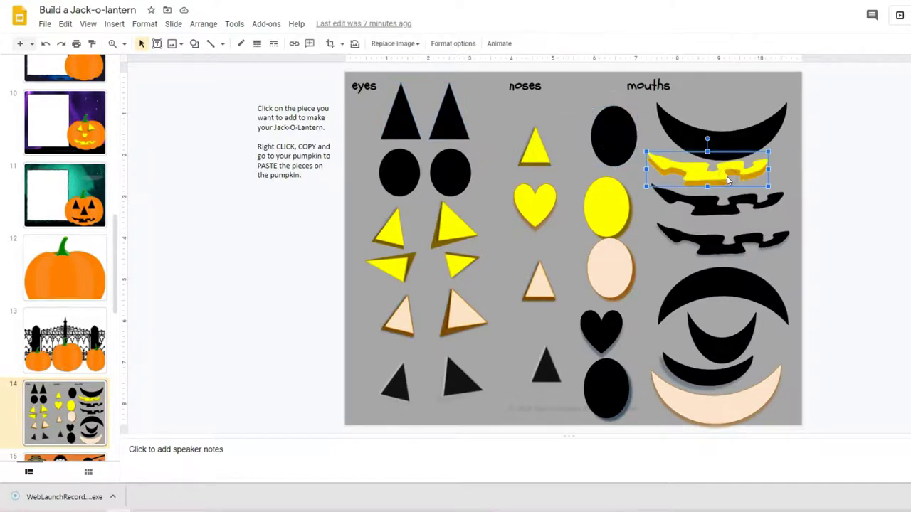
click(699, 171)
right_click(700, 171)
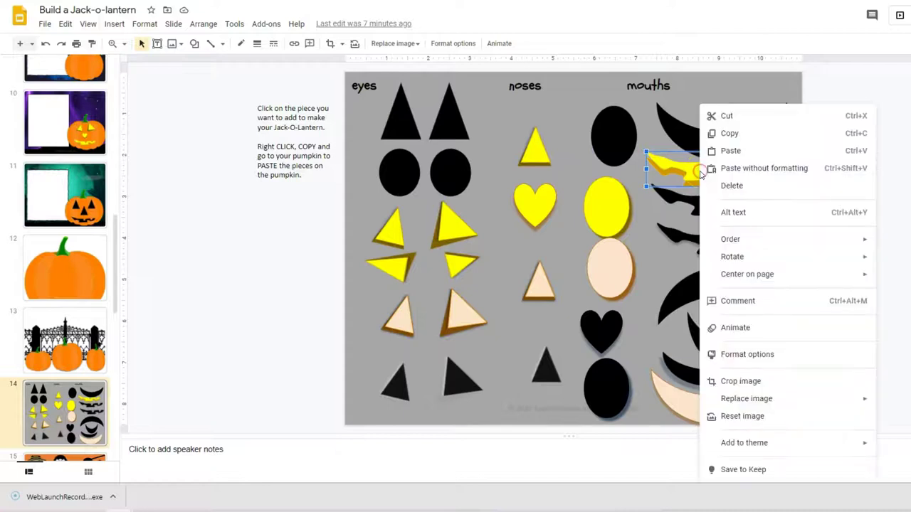
click(728, 132)
Paste the zigzag mouth onto slide 9 and drag it to the pumpkin's lower face.
click(76, 140)
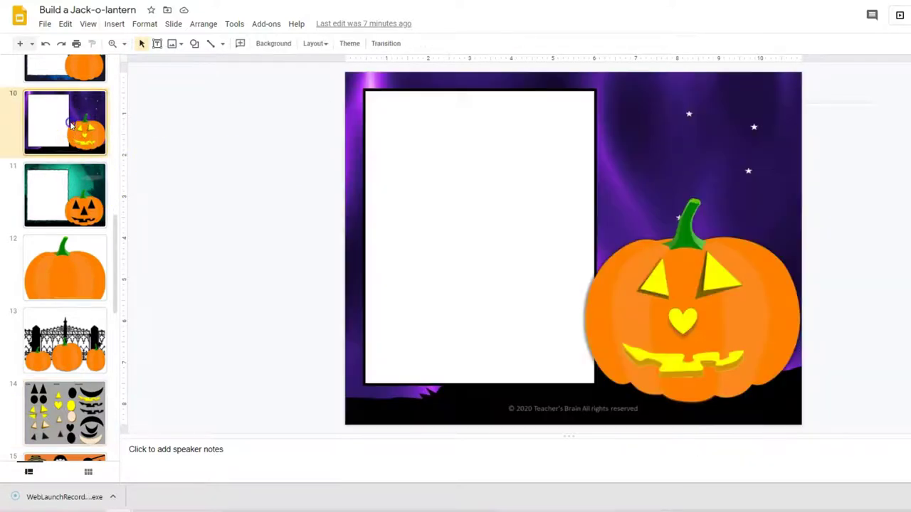
scroll(76, 140, up, 3)
key(Up)
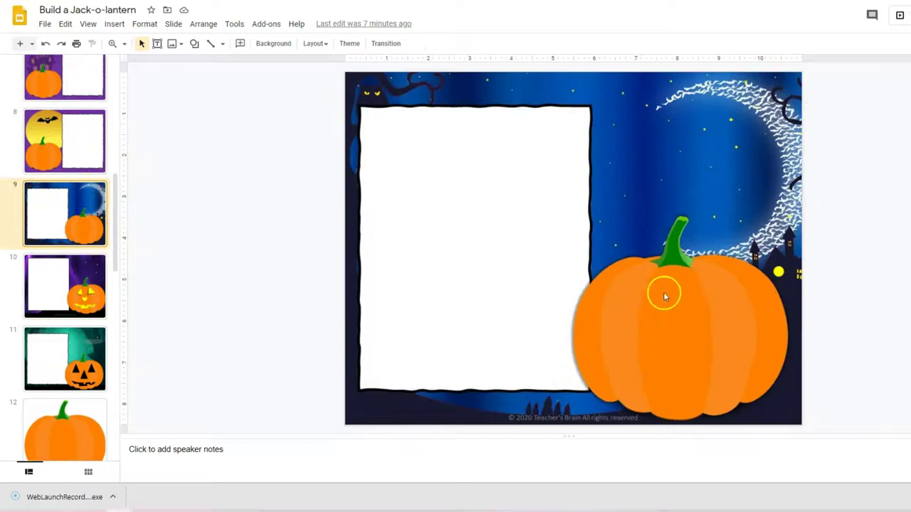
right_click(328, 280)
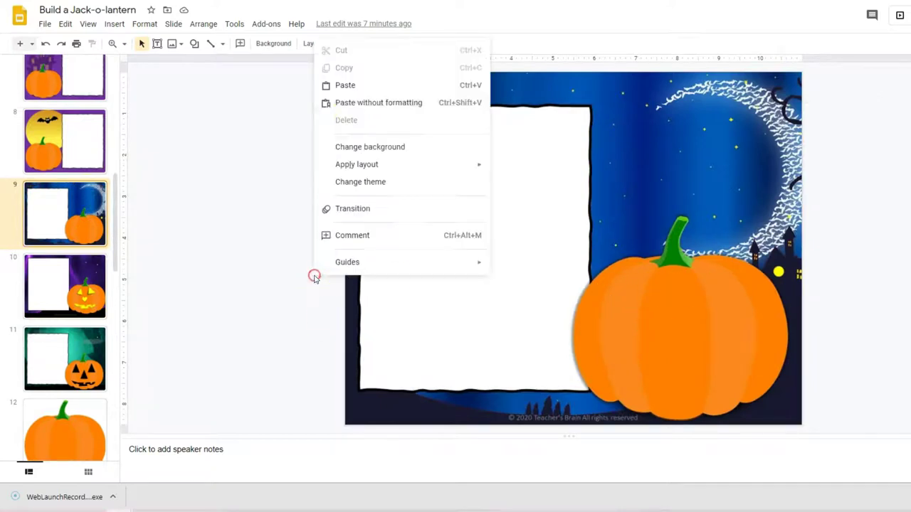
click(337, 86)
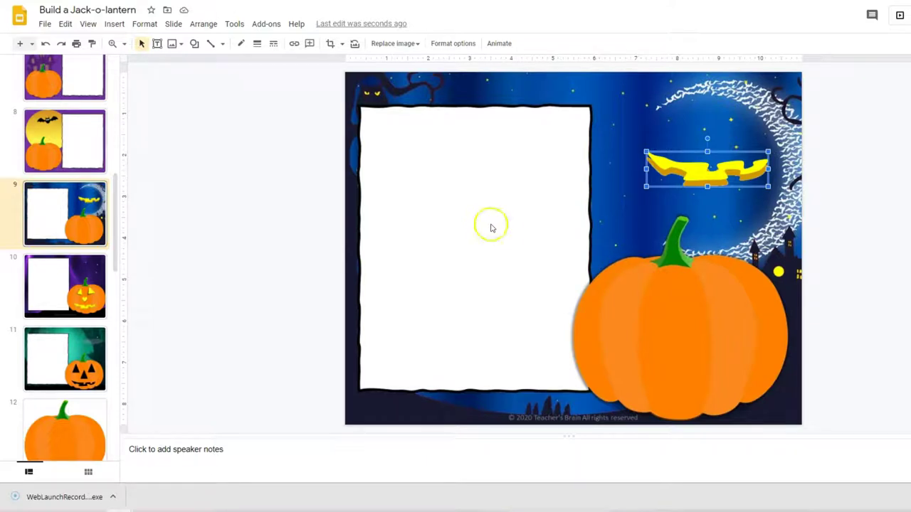
drag(700, 174, 663, 362)
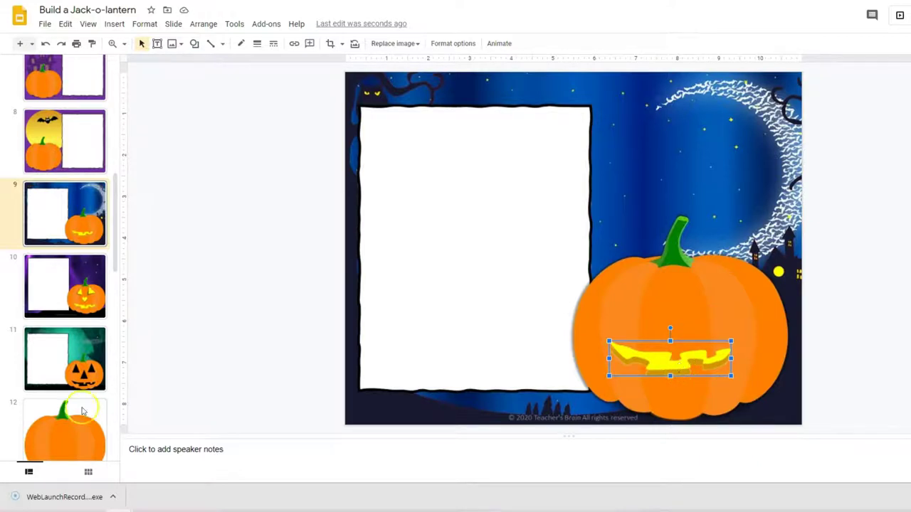
scroll(81, 406, down, 4)
Copy the pair of yellow triangle eyes from the slide 14 pieces sheet.
click(80, 443)
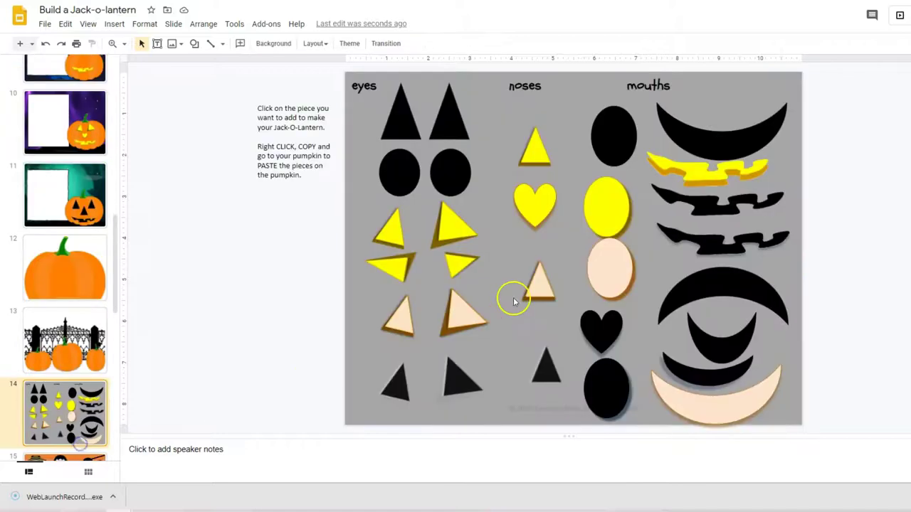
click(437, 229)
right_click(437, 227)
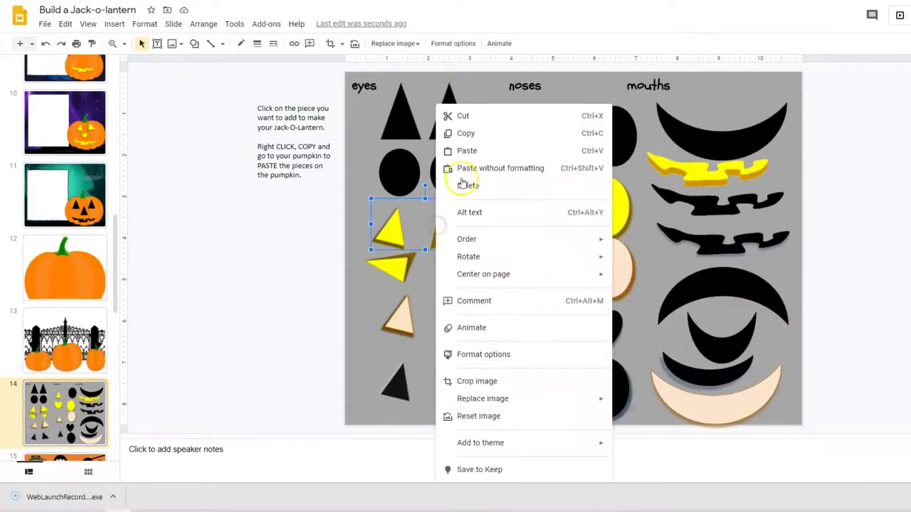
click(461, 134)
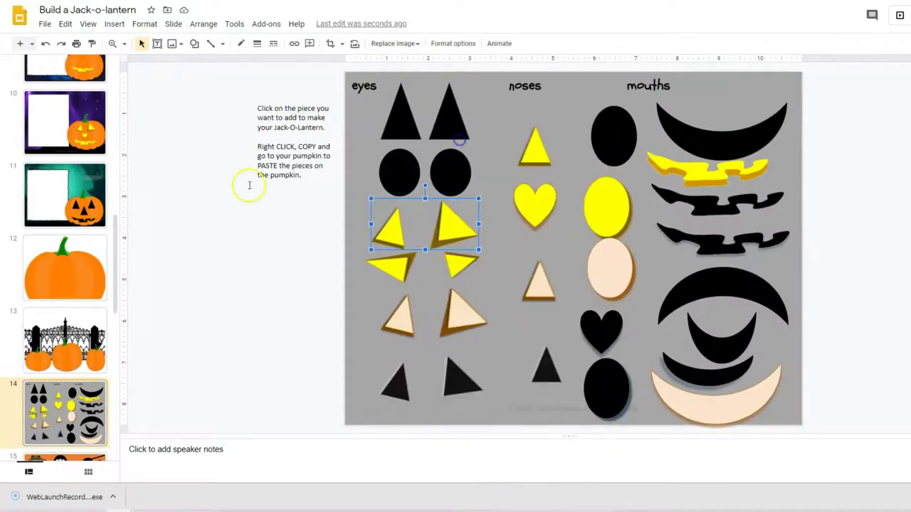
Paste the yellow eyes onto slide 9's pumpkin, shrink them to fit, then view slide 13.
click(89, 71)
right_click(198, 173)
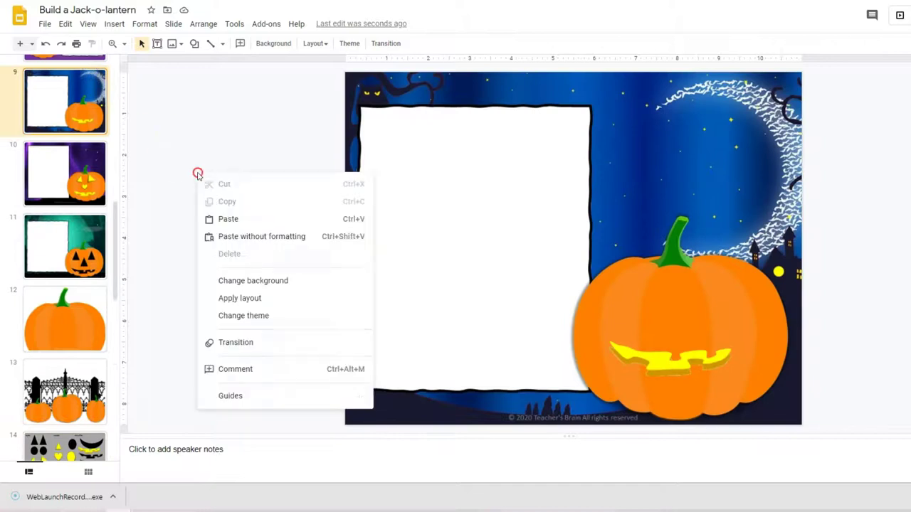
click(229, 219)
drag(586, 298, 686, 320)
drag(723, 287, 705, 316)
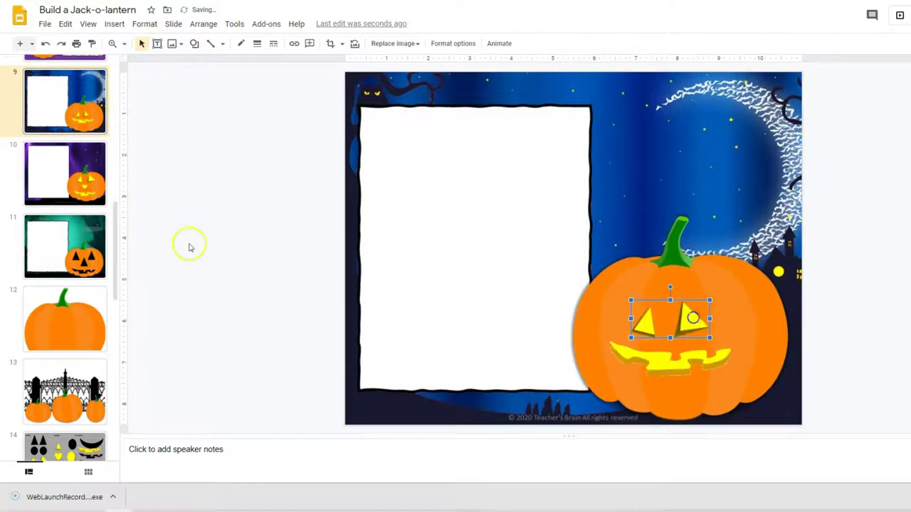
click(76, 371)
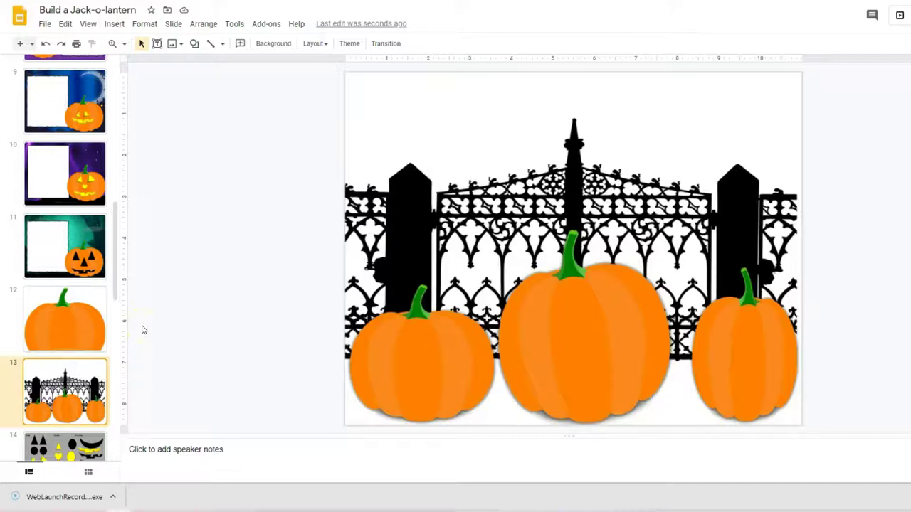
Copy the police cap from the hats slide.
click(313, 409)
click(64, 445)
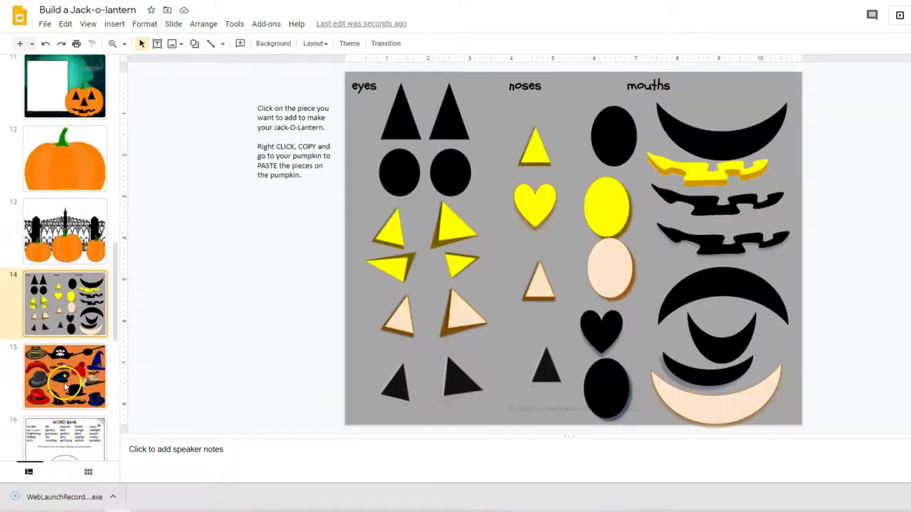
click(64, 384)
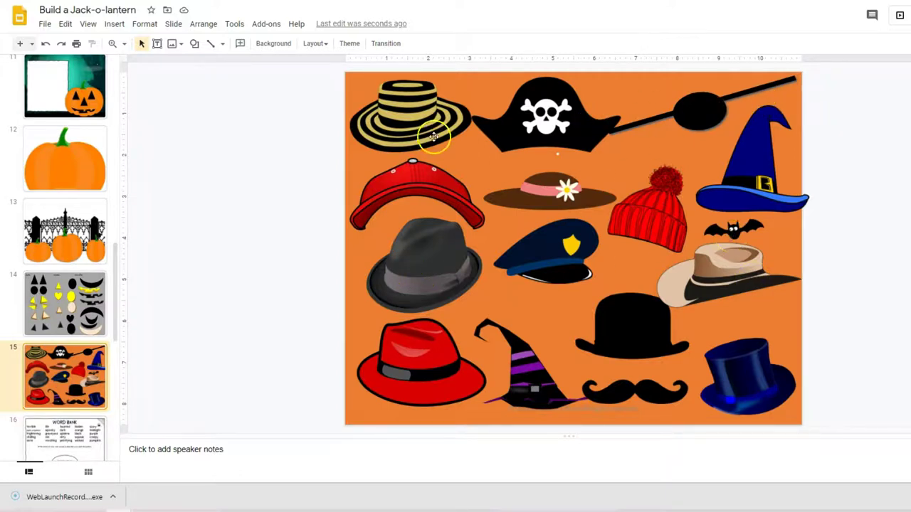
click(559, 249)
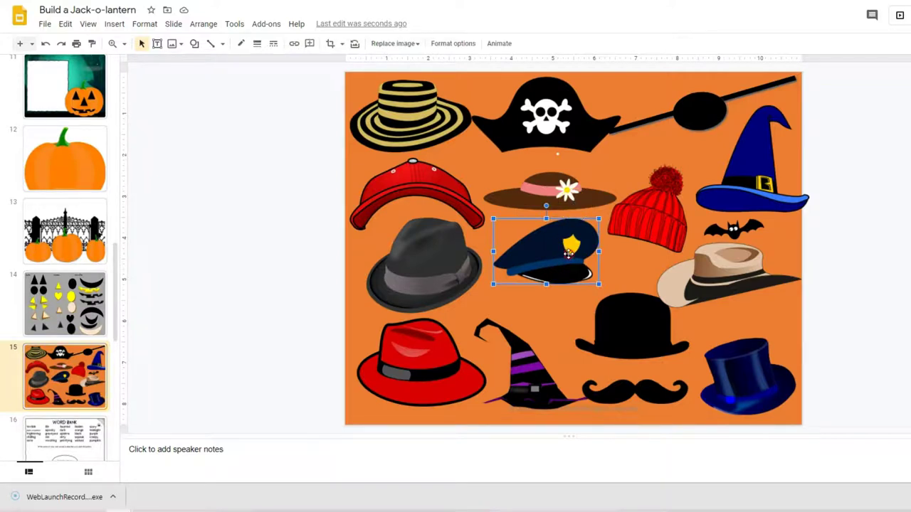
right_click(572, 256)
click(607, 142)
Paste the police cap onto slide 11's pumpkin head and tilt it clockwise.
click(84, 96)
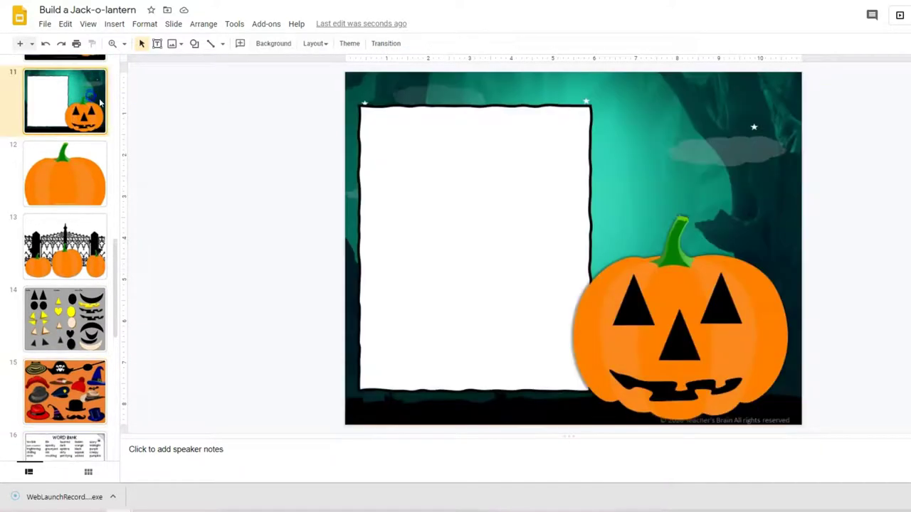
right_click(196, 156)
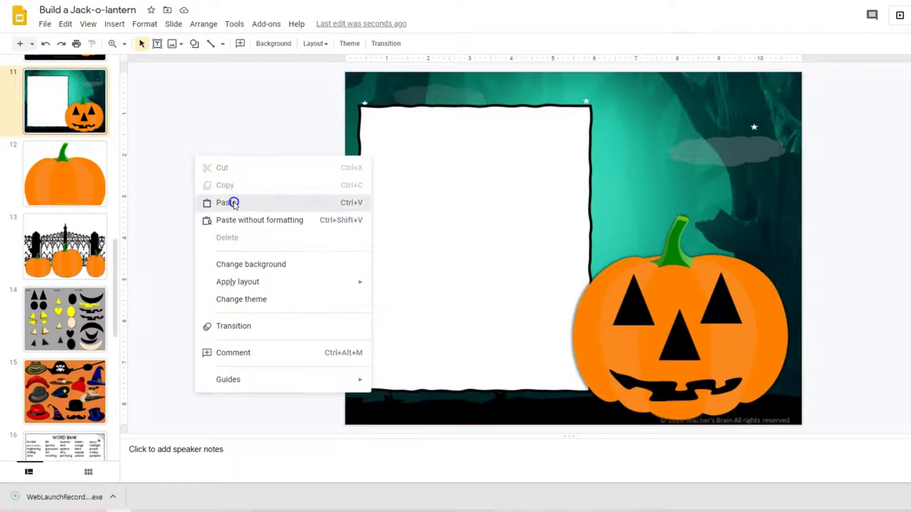
click(230, 202)
drag(575, 240, 732, 230)
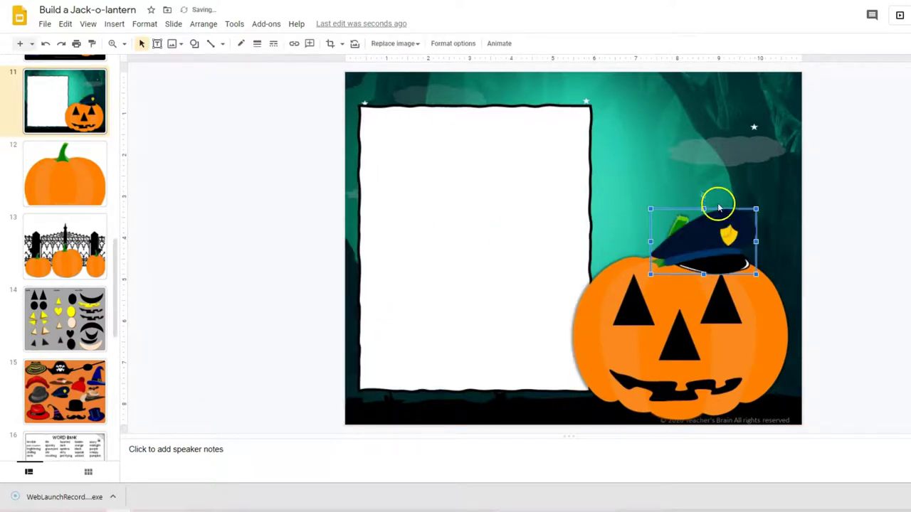
drag(705, 195, 720, 199)
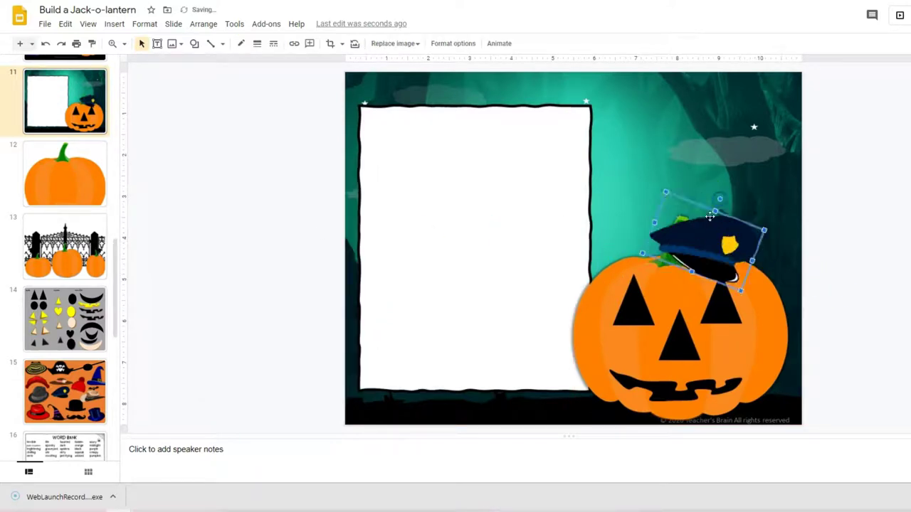
click(194, 43)
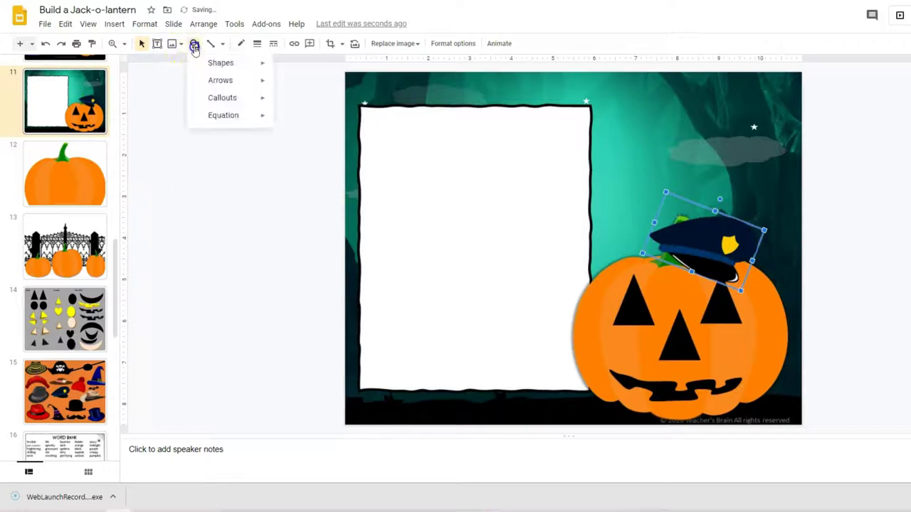
click(223, 63)
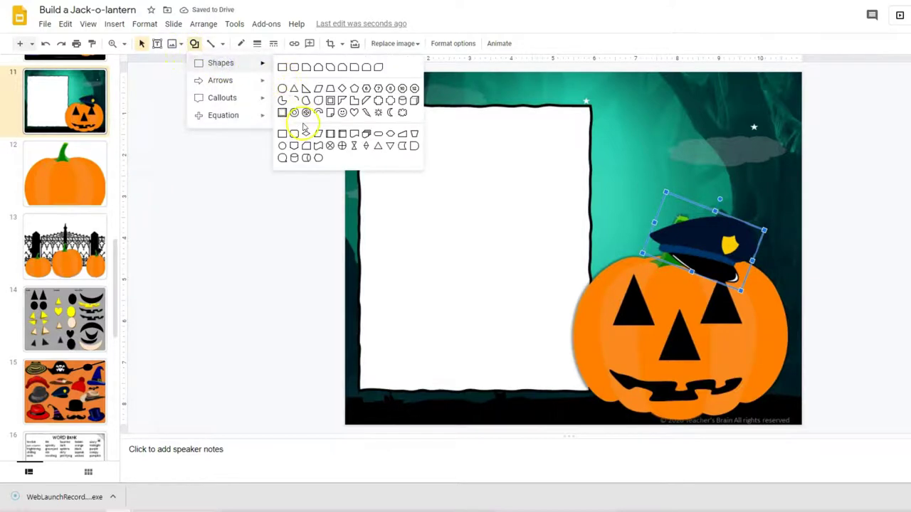
click(354, 113)
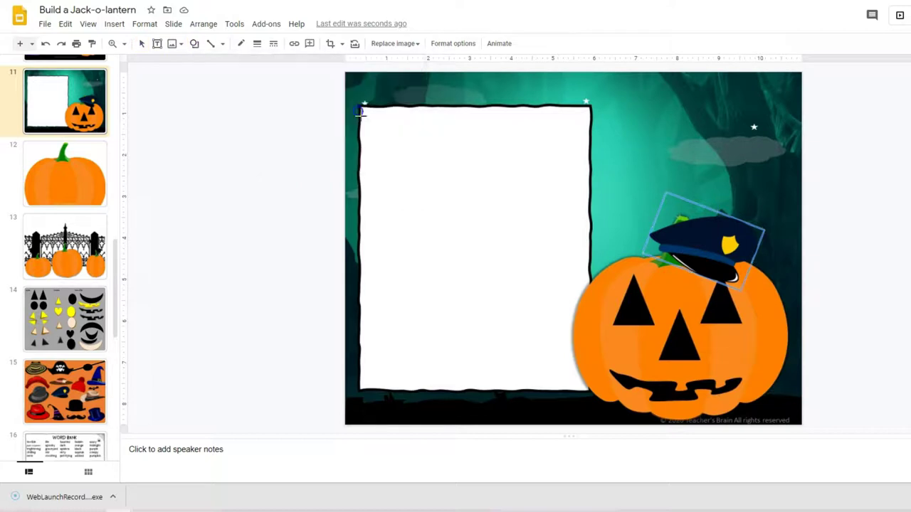
drag(438, 179, 655, 320)
click(240, 44)
click(258, 114)
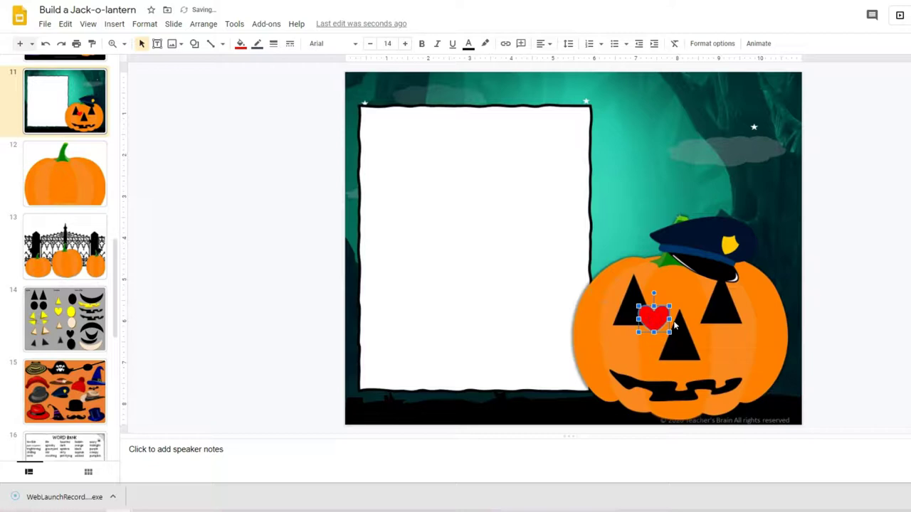
click(651, 321)
key(Delete)
click(395, 136)
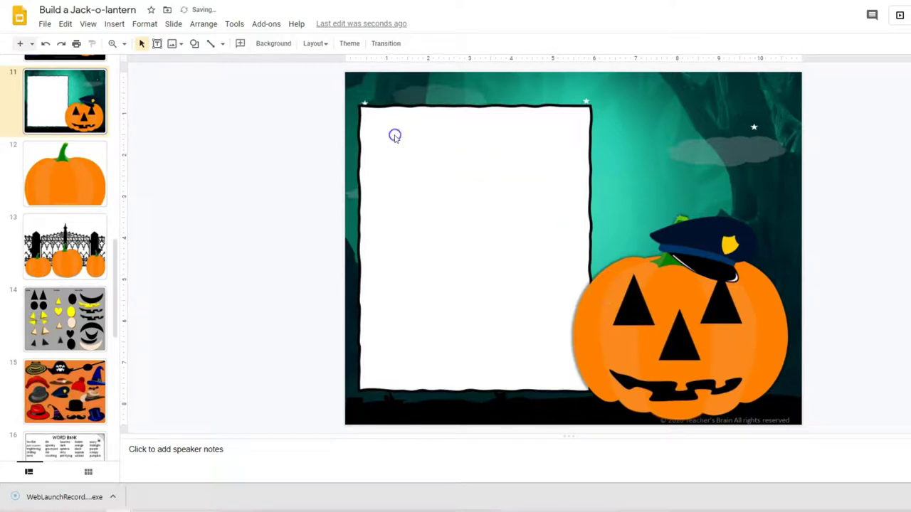
Draw an empty text box inside slide 11's white frame, then move on to slide 12.
click(157, 43)
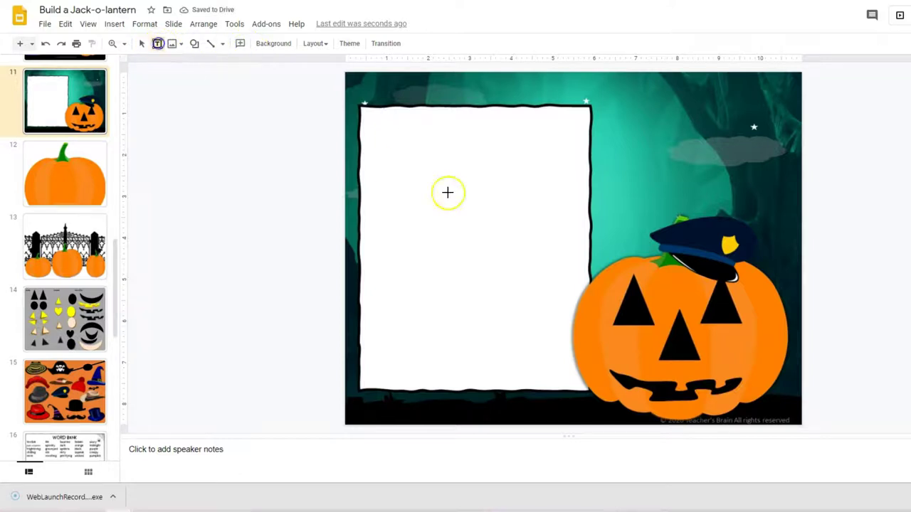
drag(372, 121, 573, 322)
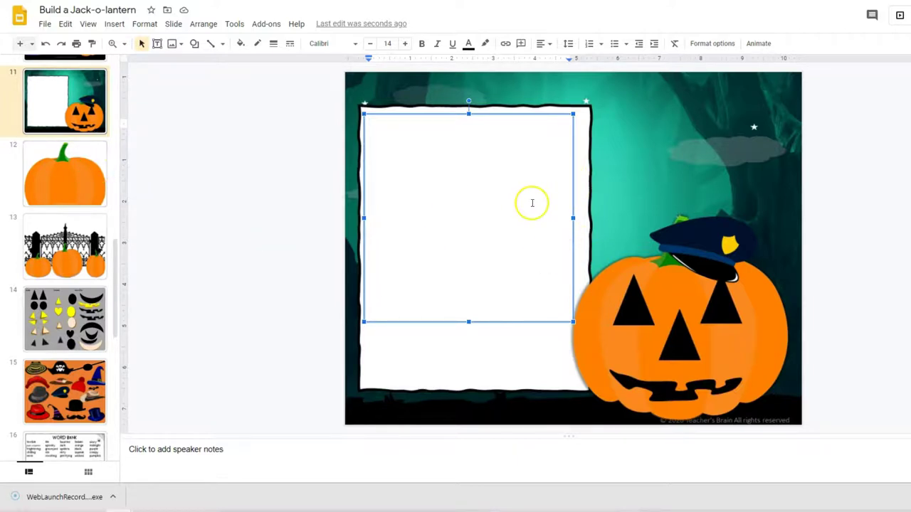
click(91, 186)
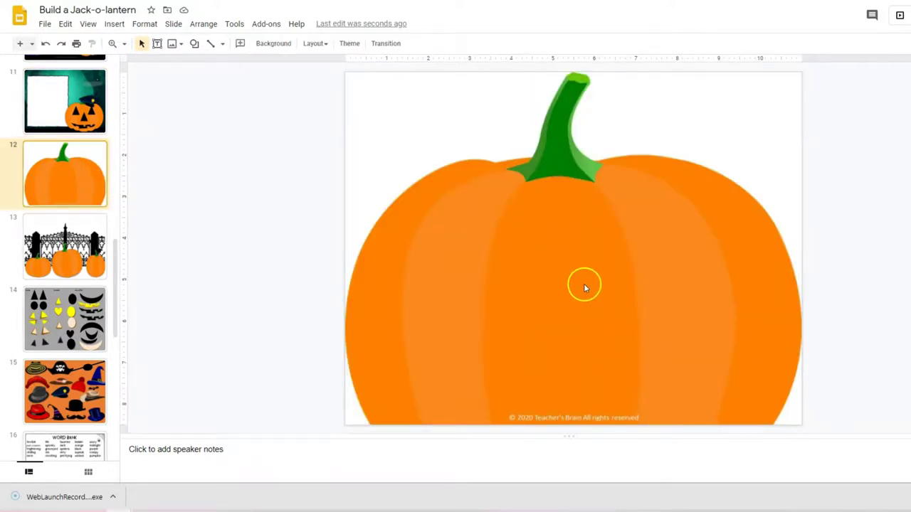
On the Word Bank slide, add a widened text box for 'pirate' left of the Jack-O-Lanterns oval.
click(75, 254)
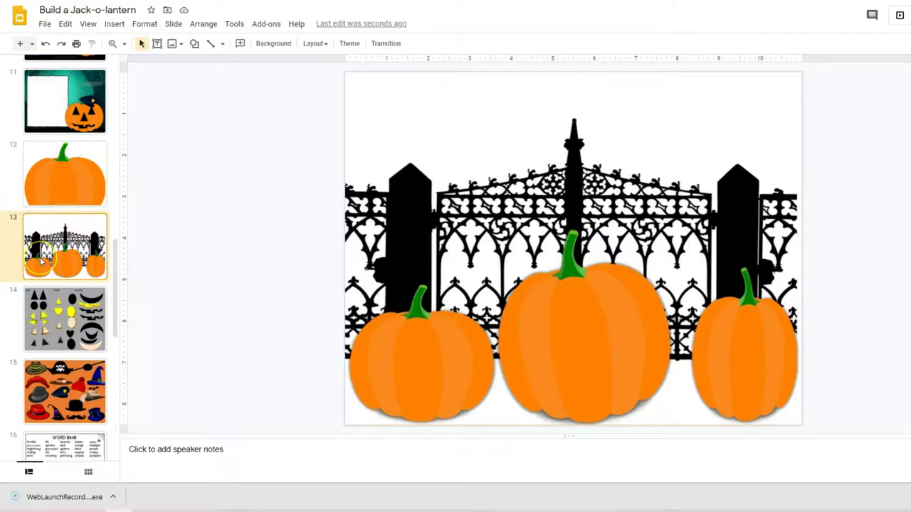
scroll(41, 262, down, 3)
click(51, 357)
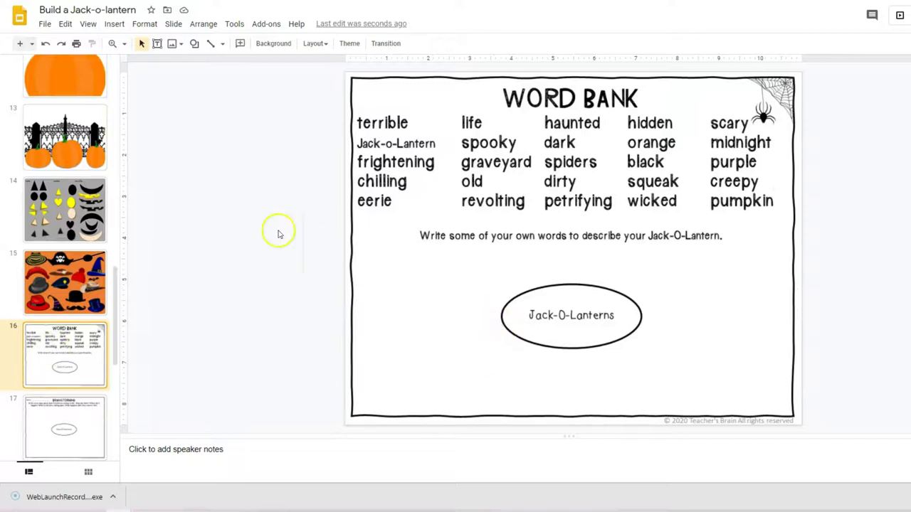
click(157, 43)
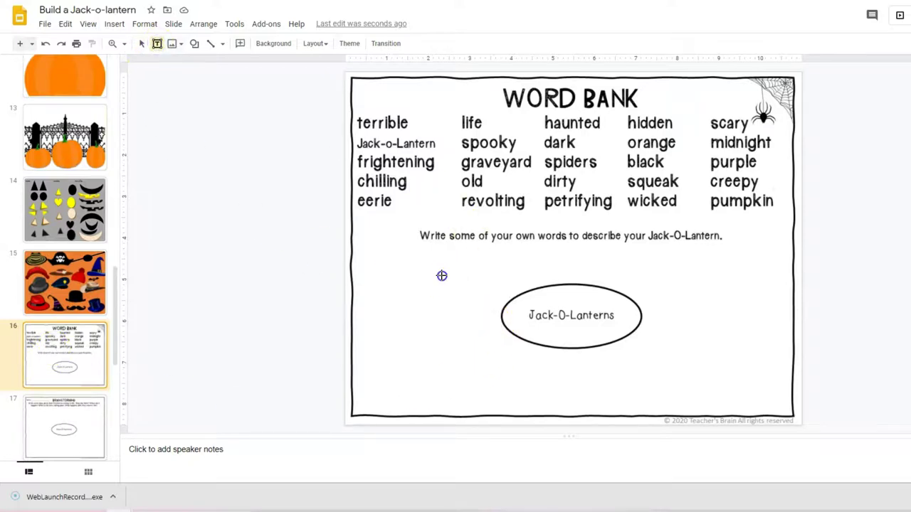
drag(437, 276, 496, 308)
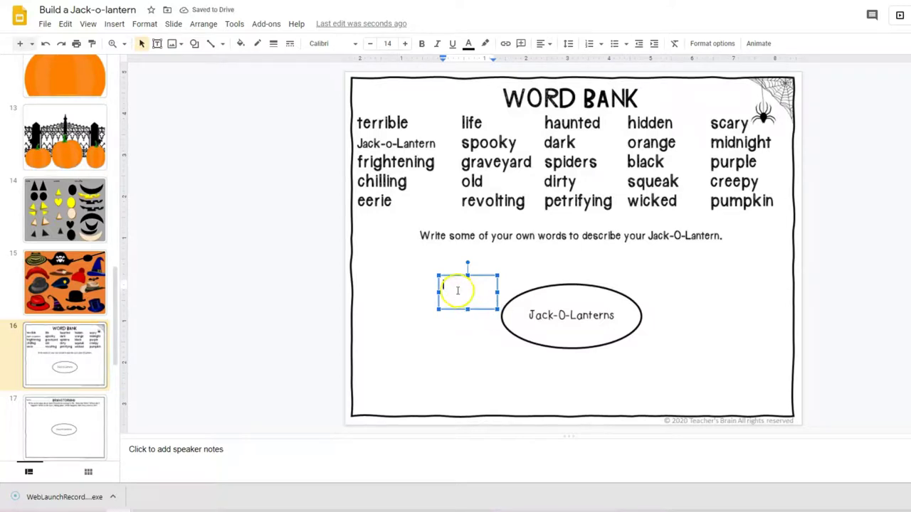
drag(437, 292, 388, 287)
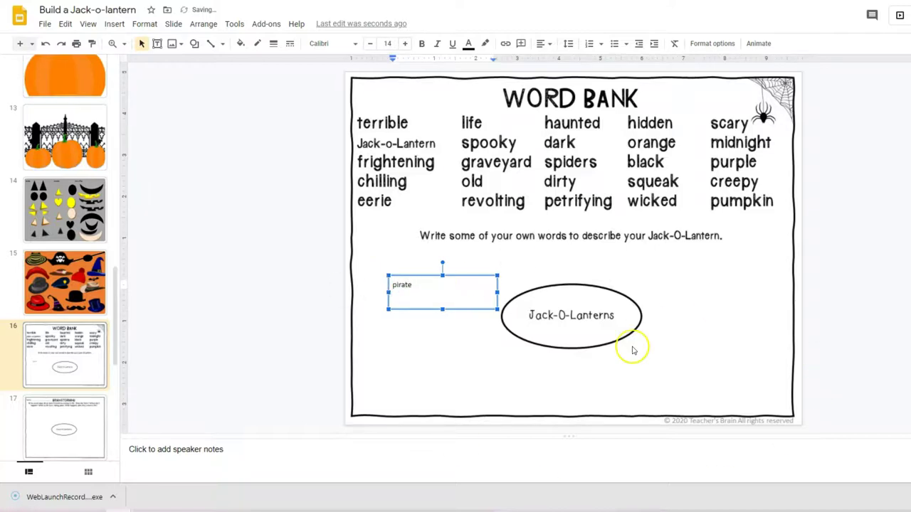
Step past the Brainstorming, Organizer Your Thoughts and Storyboard slides to the slide 20 writing page.
click(66, 430)
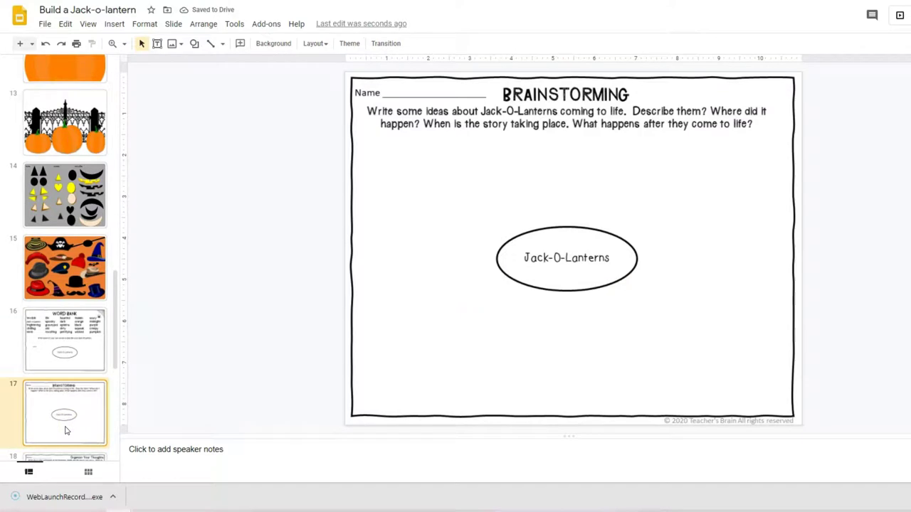
click(88, 429)
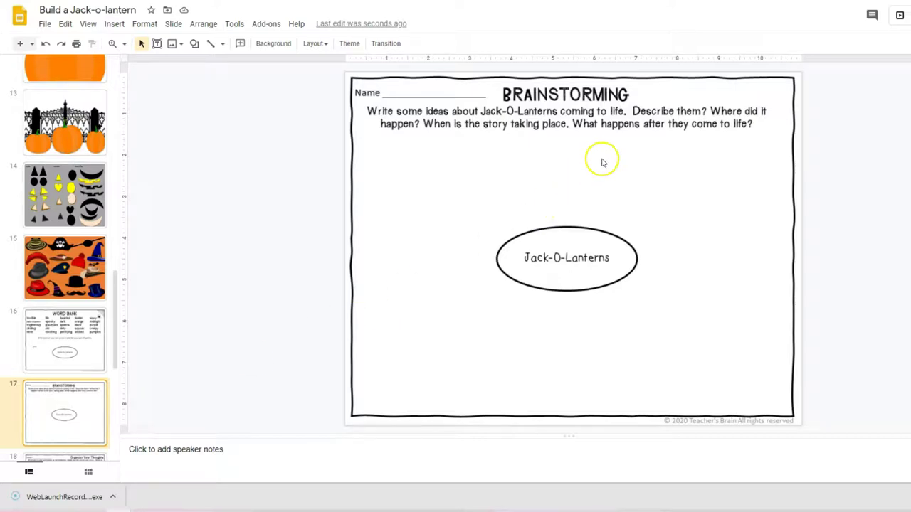
scroll(71, 427, down, 2)
click(67, 422)
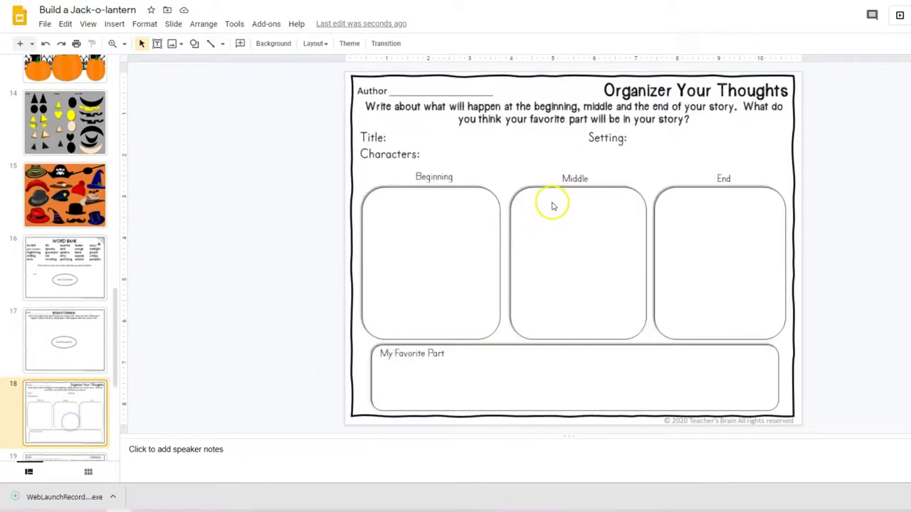
scroll(47, 436, down, 1)
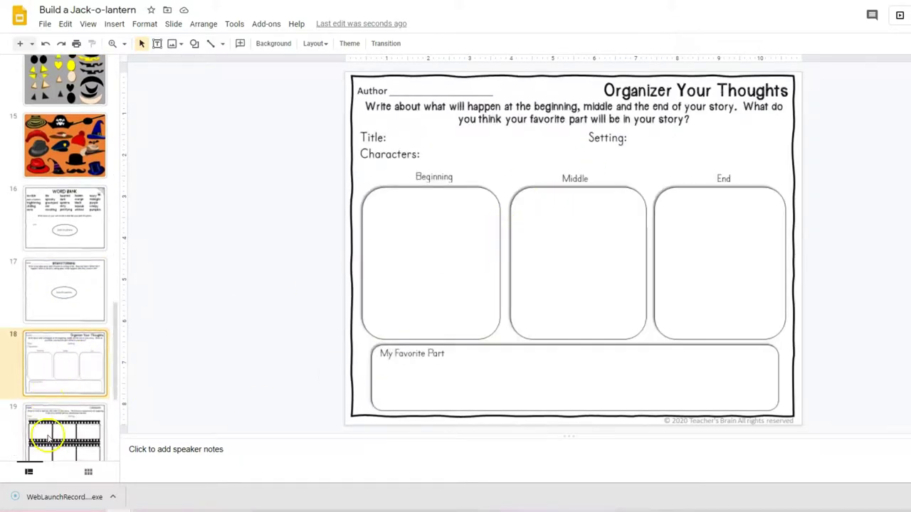
scroll(48, 436, down, 1)
click(48, 420)
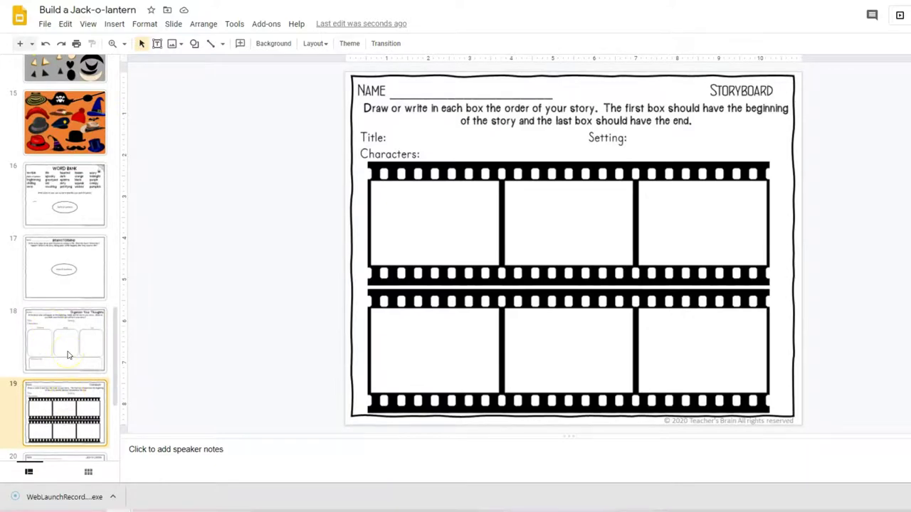
scroll(68, 356, down, 2)
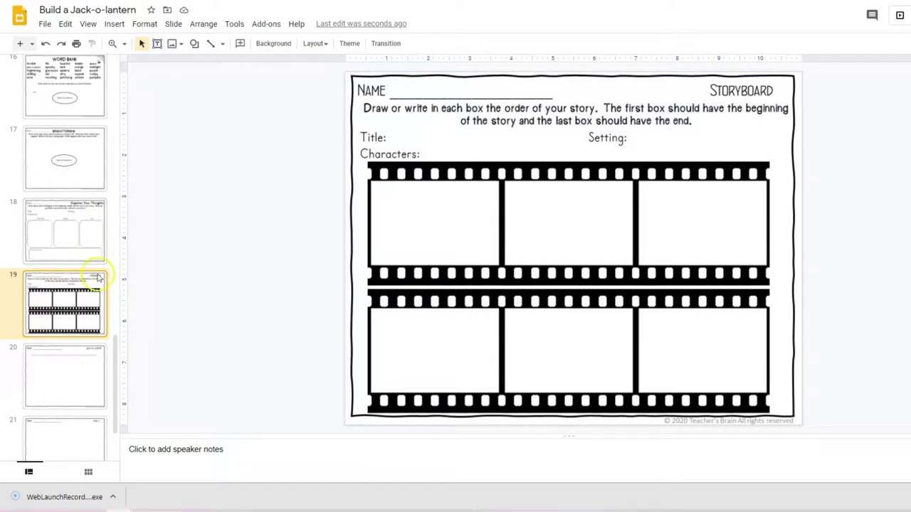
click(78, 393)
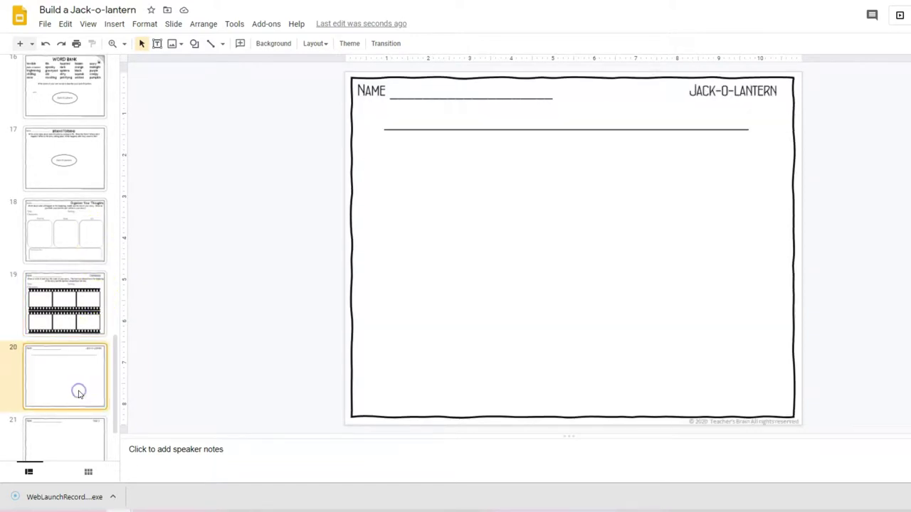
Add a text box on the top line reading 'My Jack-O-Lantern Came to LIFE!'.
click(158, 44)
drag(386, 105, 653, 129)
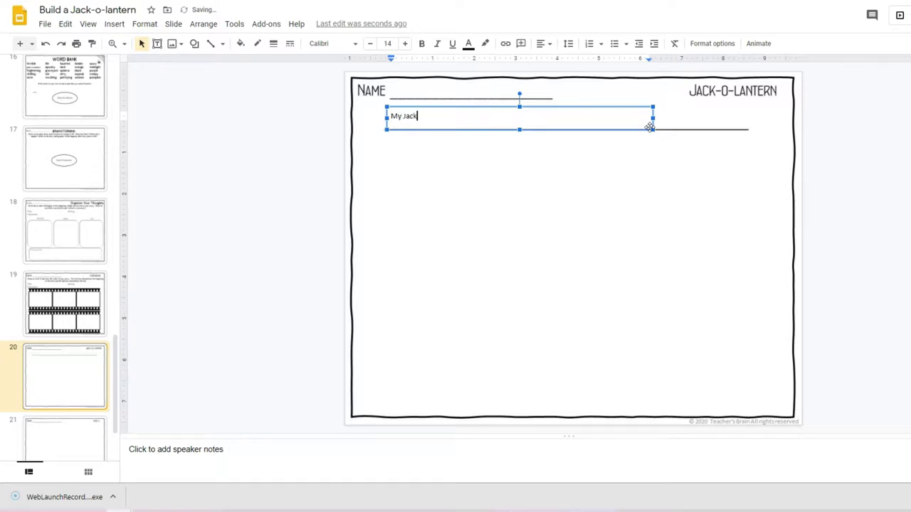
text(My Jack-O-Lantern Came to LIFE)
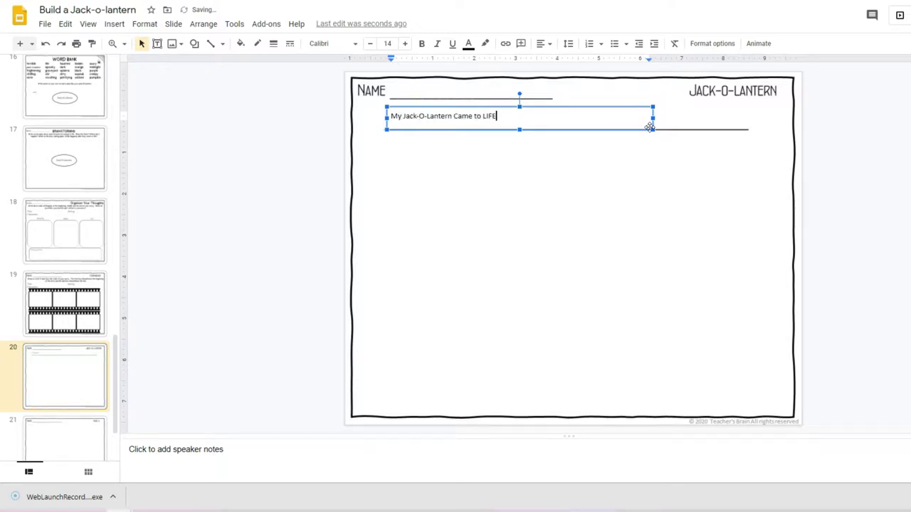
text(!)
Format the title as centred 27-pt Impact and widen its box across the line.
drag(500, 116, 388, 119)
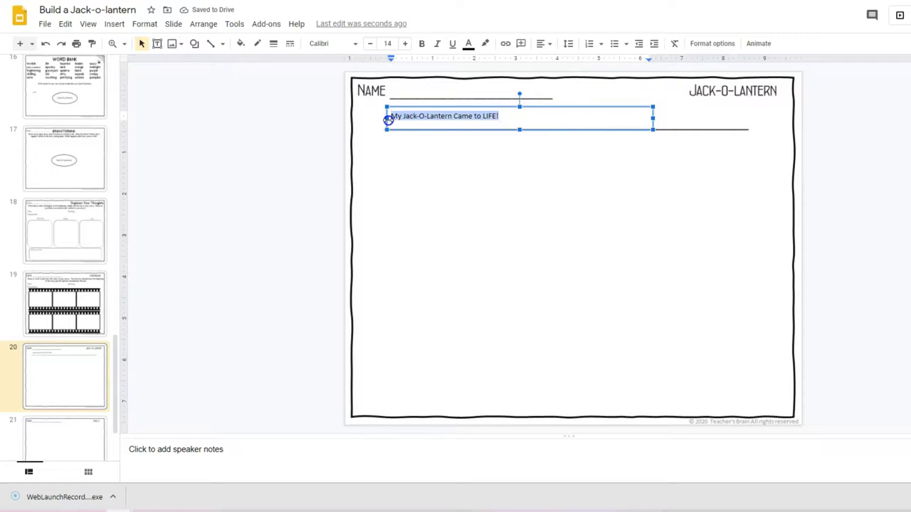
click(405, 43)
click(405, 43)
click(405, 44)
click(405, 44)
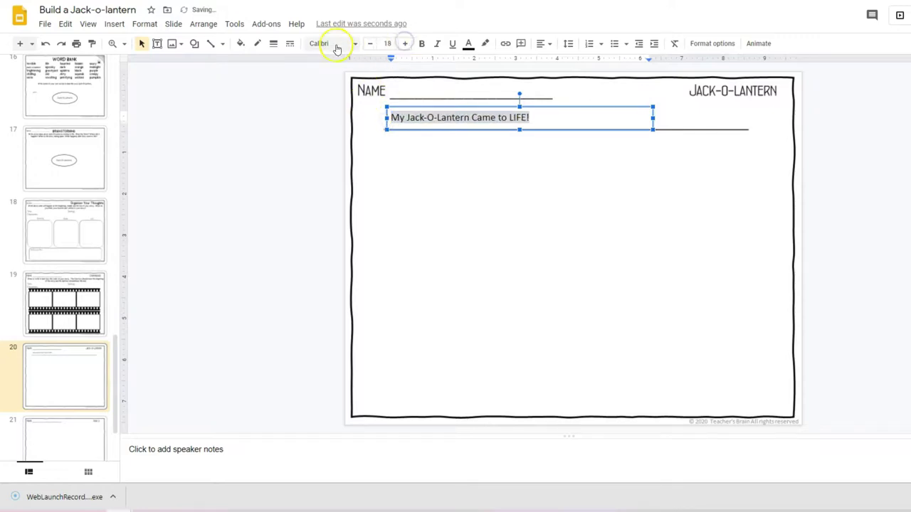
click(337, 49)
click(337, 140)
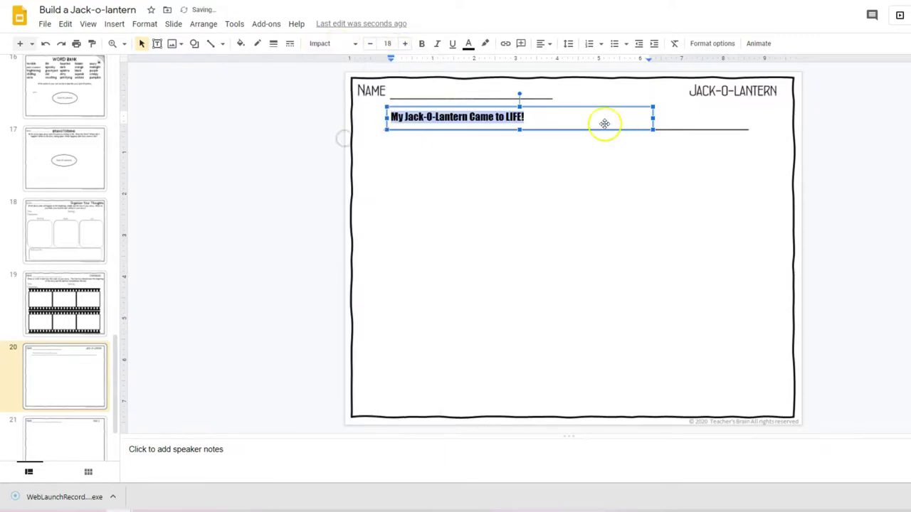
click(545, 45)
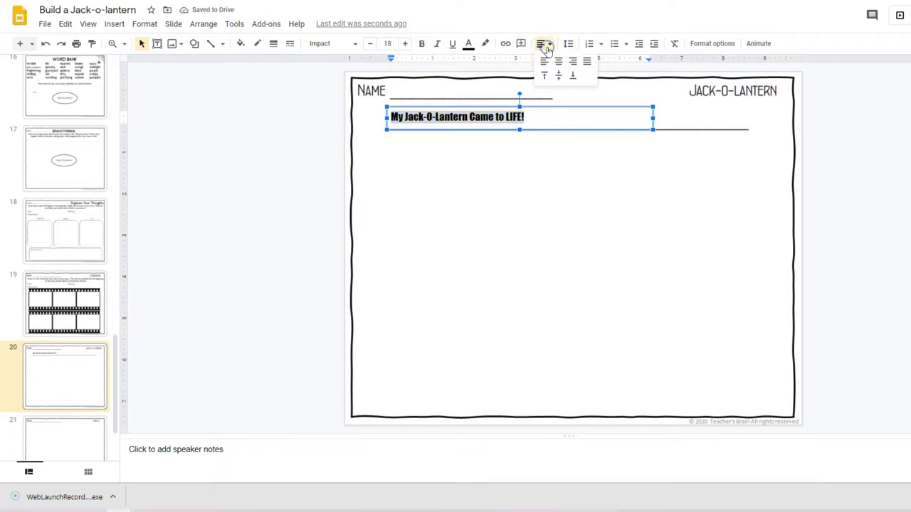
click(559, 61)
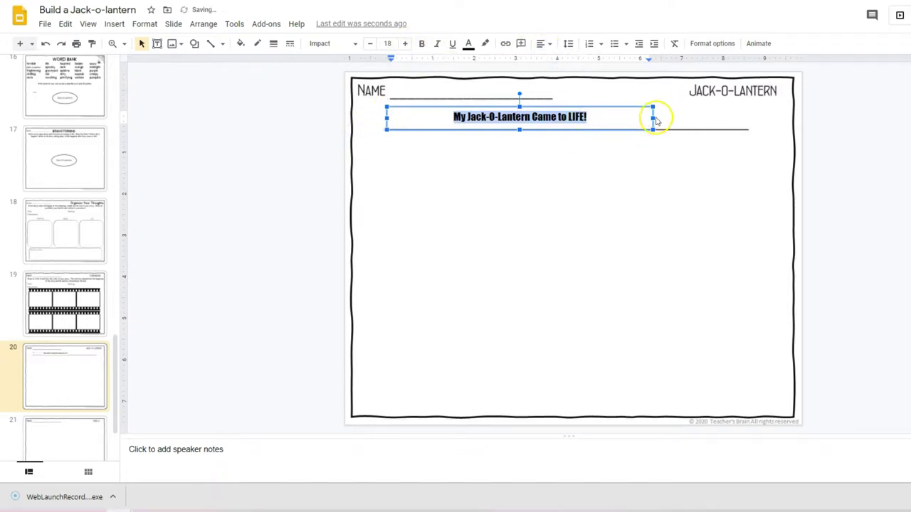
click(405, 43)
click(405, 44)
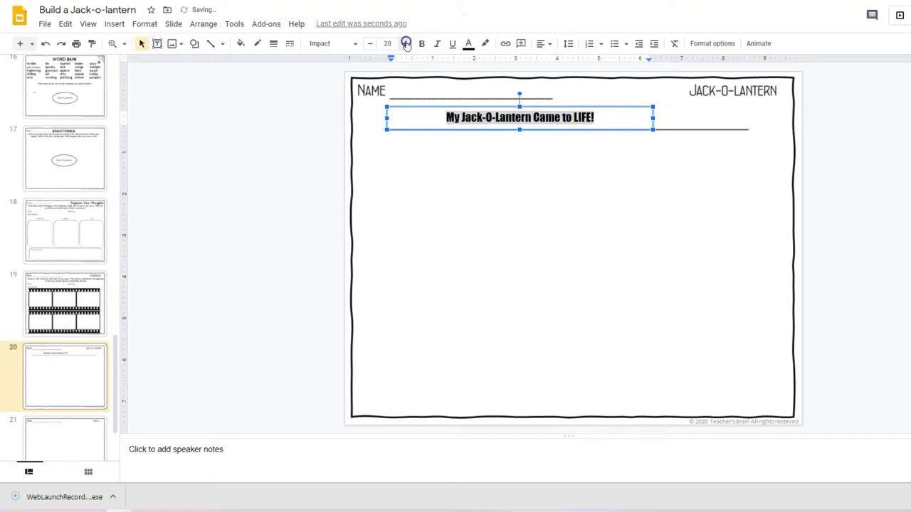
click(405, 44)
click(405, 43)
click(405, 44)
click(405, 43)
click(405, 43)
click(405, 44)
click(405, 43)
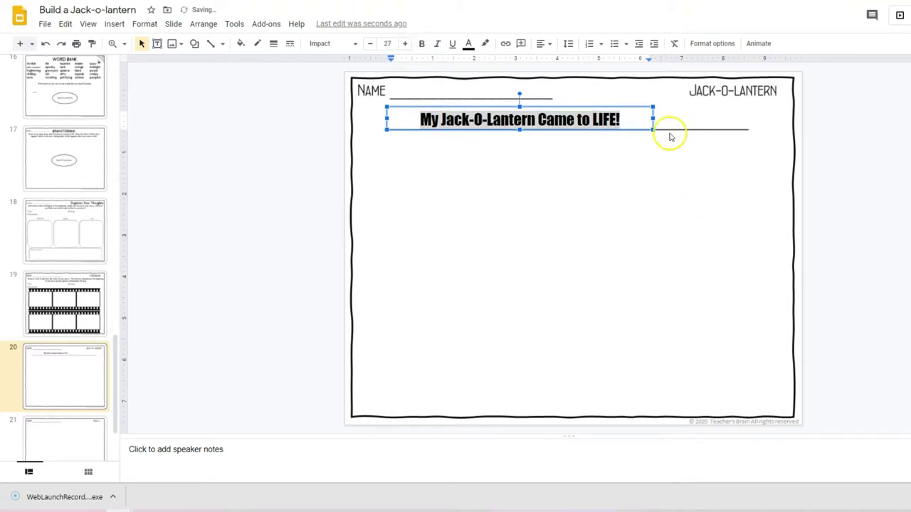
drag(653, 119, 747, 128)
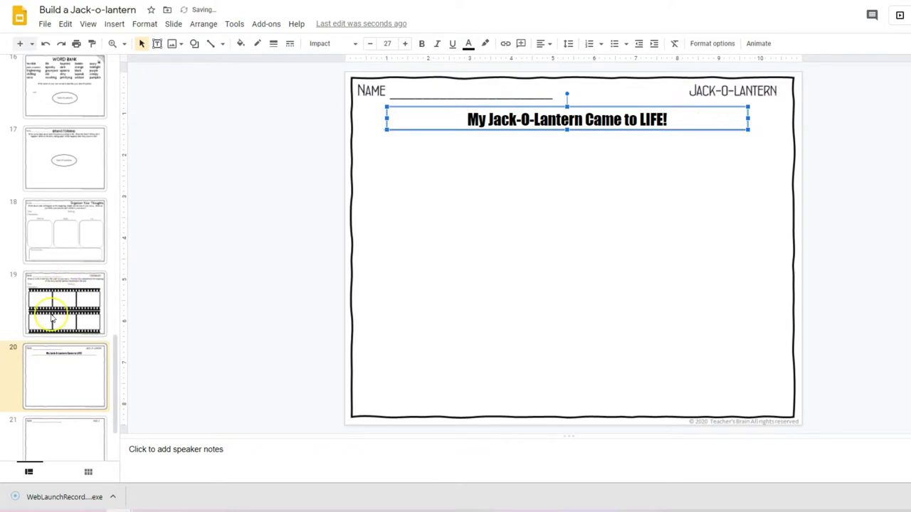
scroll(52, 318, down, 3)
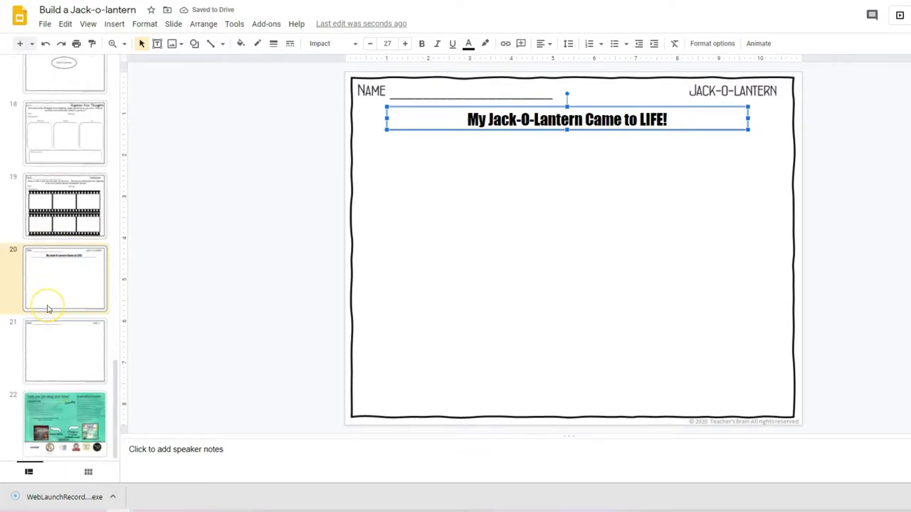
Review the Word Bank, Brainstorming and Organizer Your Thoughts slides.
scroll(35, 311, up, 7)
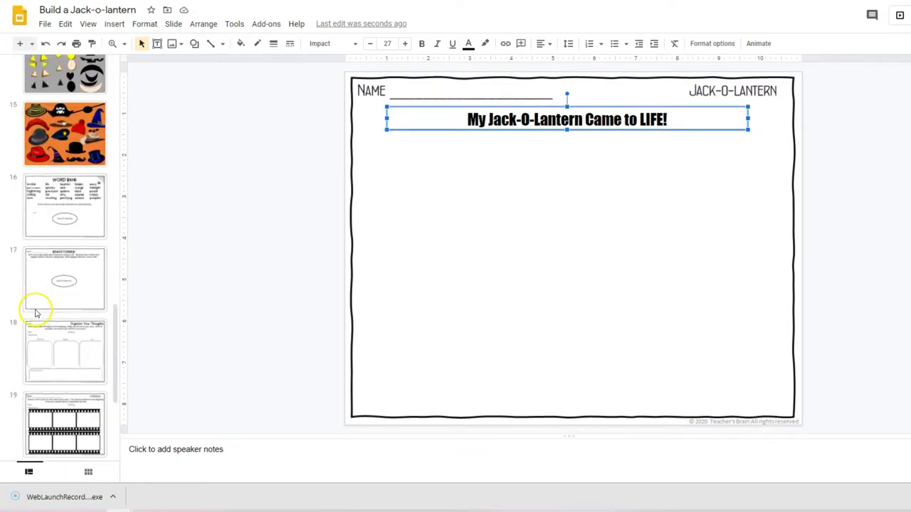
click(72, 219)
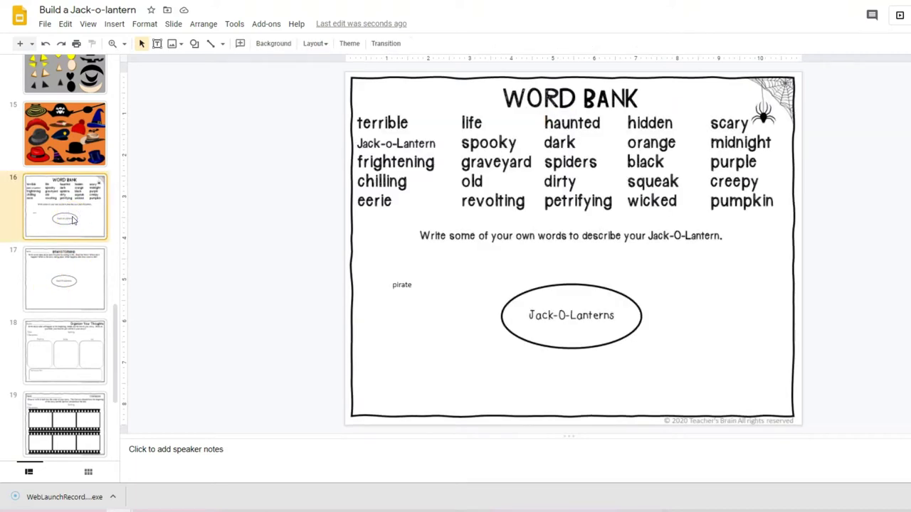
scroll(72, 219, up, 2)
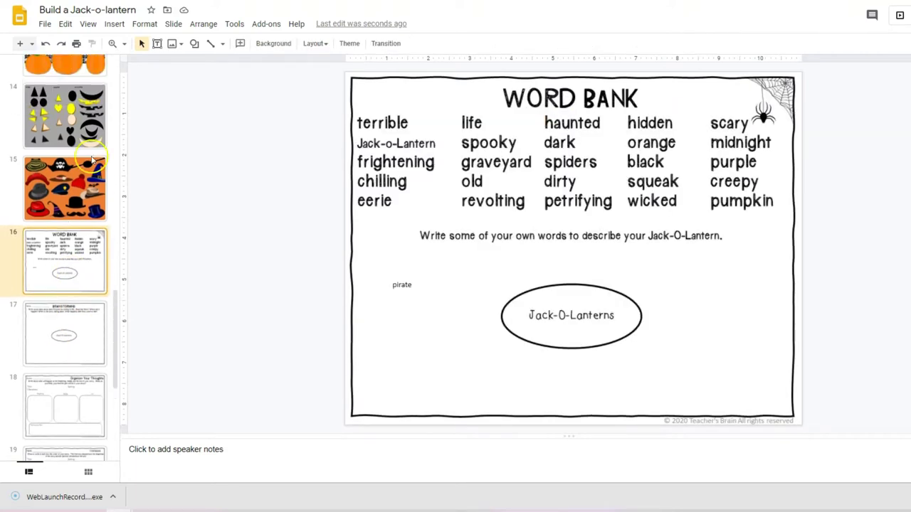
click(83, 225)
click(69, 350)
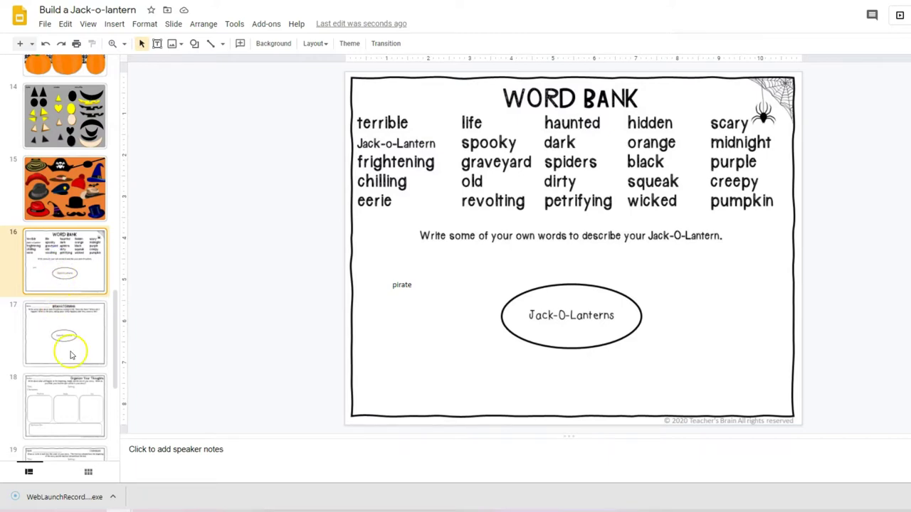
scroll(69, 349, down, 1)
click(70, 354)
Review the Storyboard, titled writing page and Page 2 slides, ending on the thank-you credits.
scroll(70, 354, down, 2)
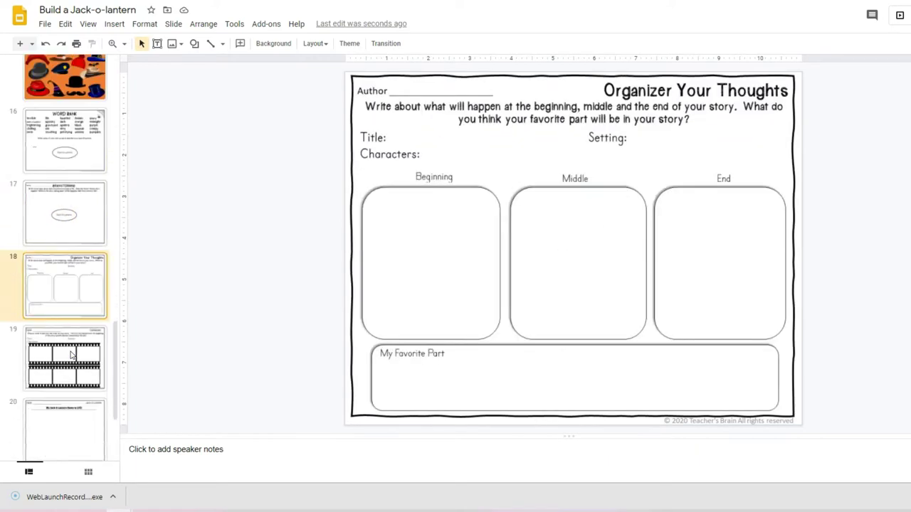
click(62, 338)
scroll(62, 340, down, 1)
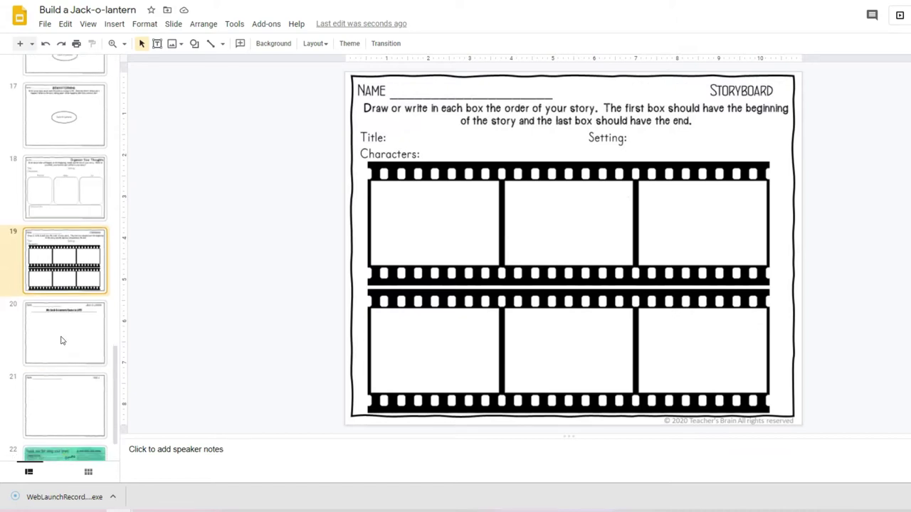
click(61, 341)
scroll(62, 341, down, 1)
click(62, 339)
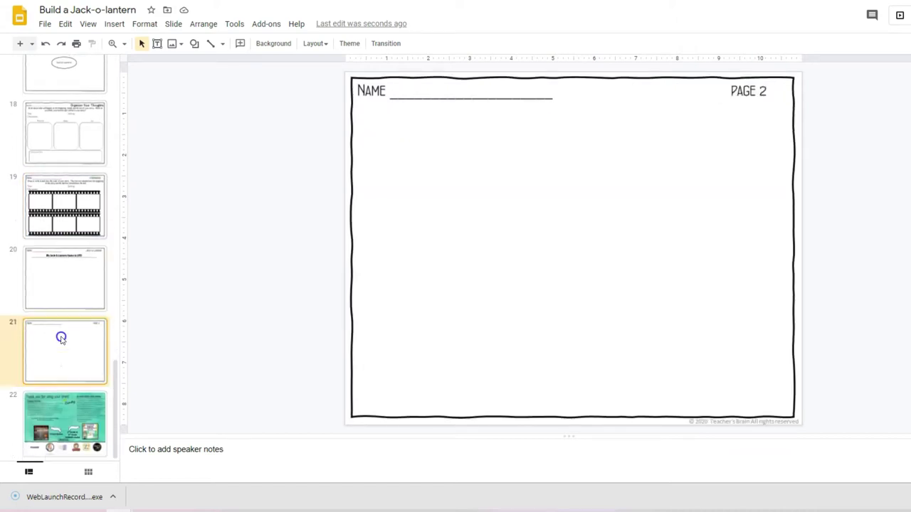
click(66, 413)
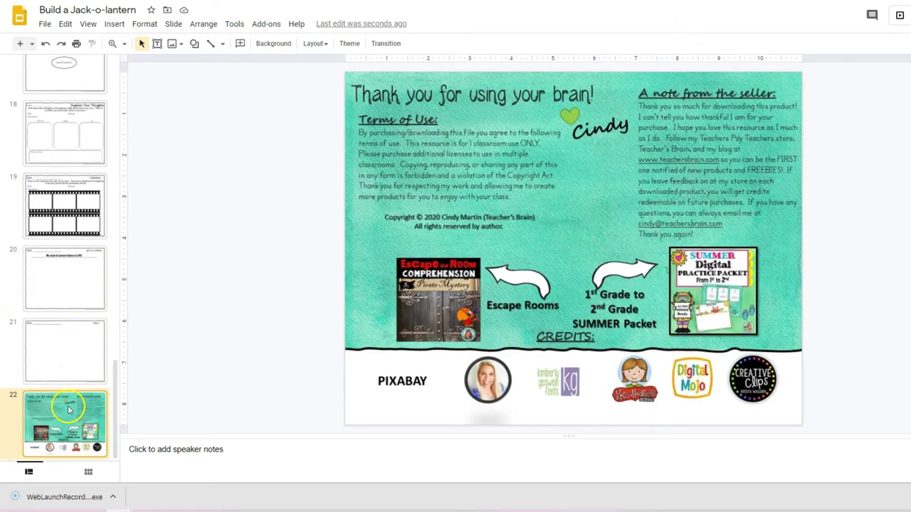
Scroll the filmstrip to the top and select slide 1, the DIGITAL Build a Jack-O-Lantern title slide.
drag(116, 417, 106, 87)
click(89, 86)
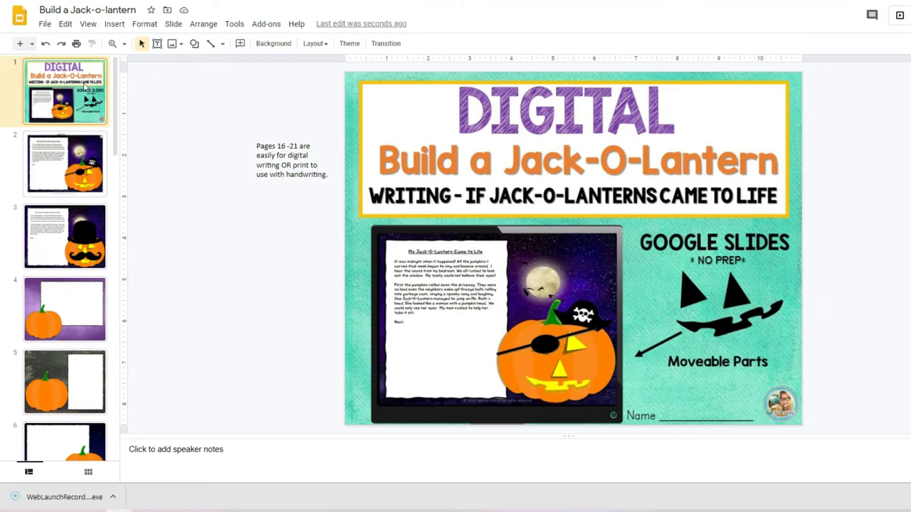
click(94, 120)
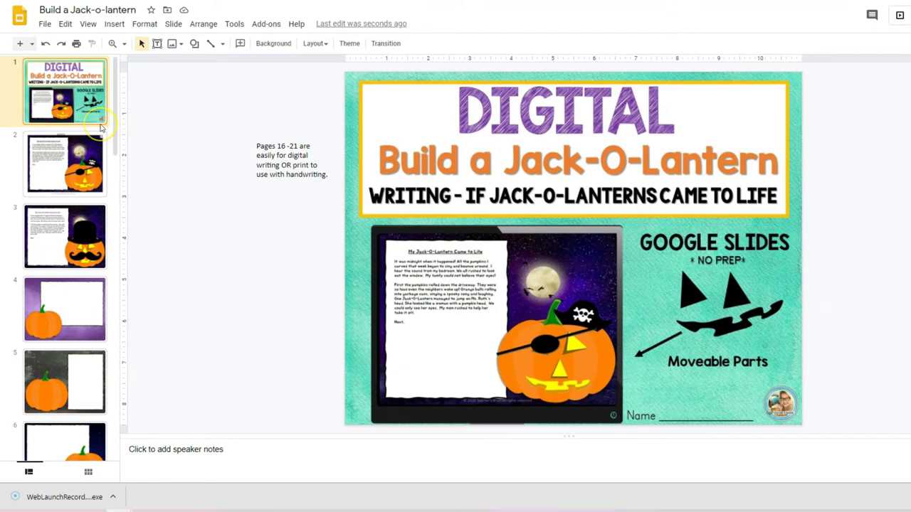